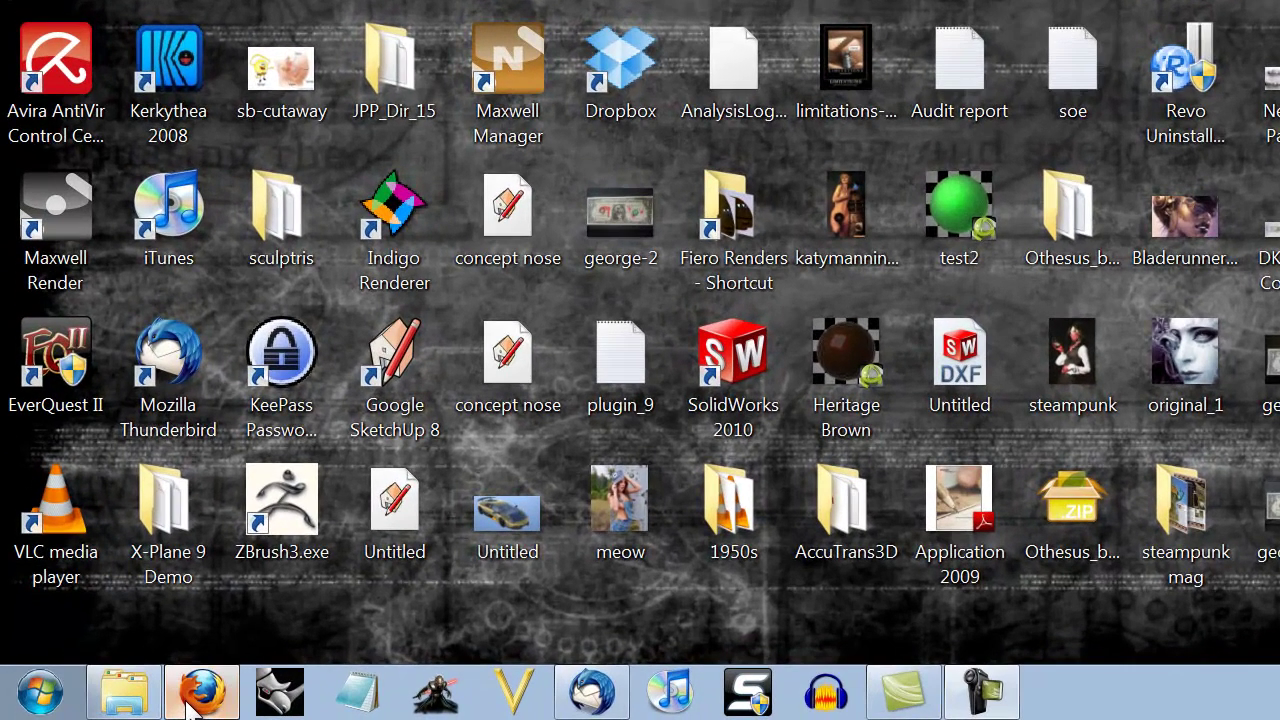
- Switch to Firefox and go to the EQ2Interface website at eq2interface.com
{"action": "left_click", "coordinate": [100, 705]}
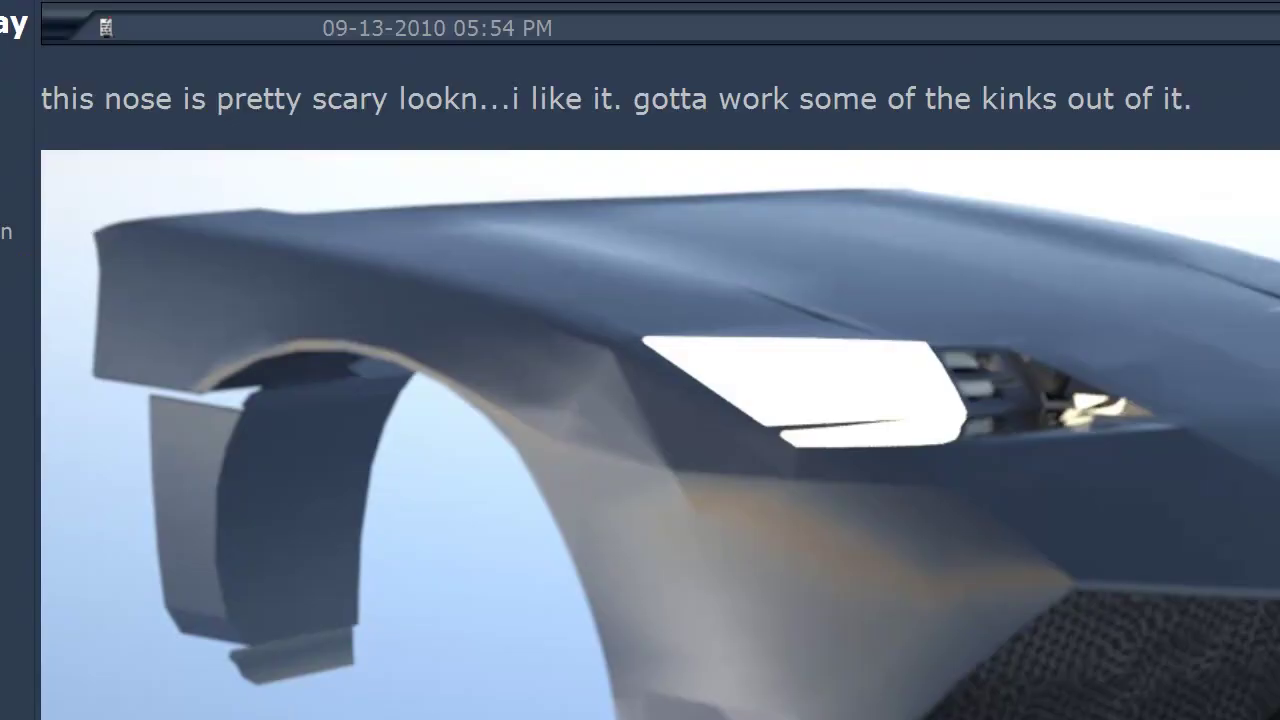
{"action": "left_click", "coordinate": [64, 79]}
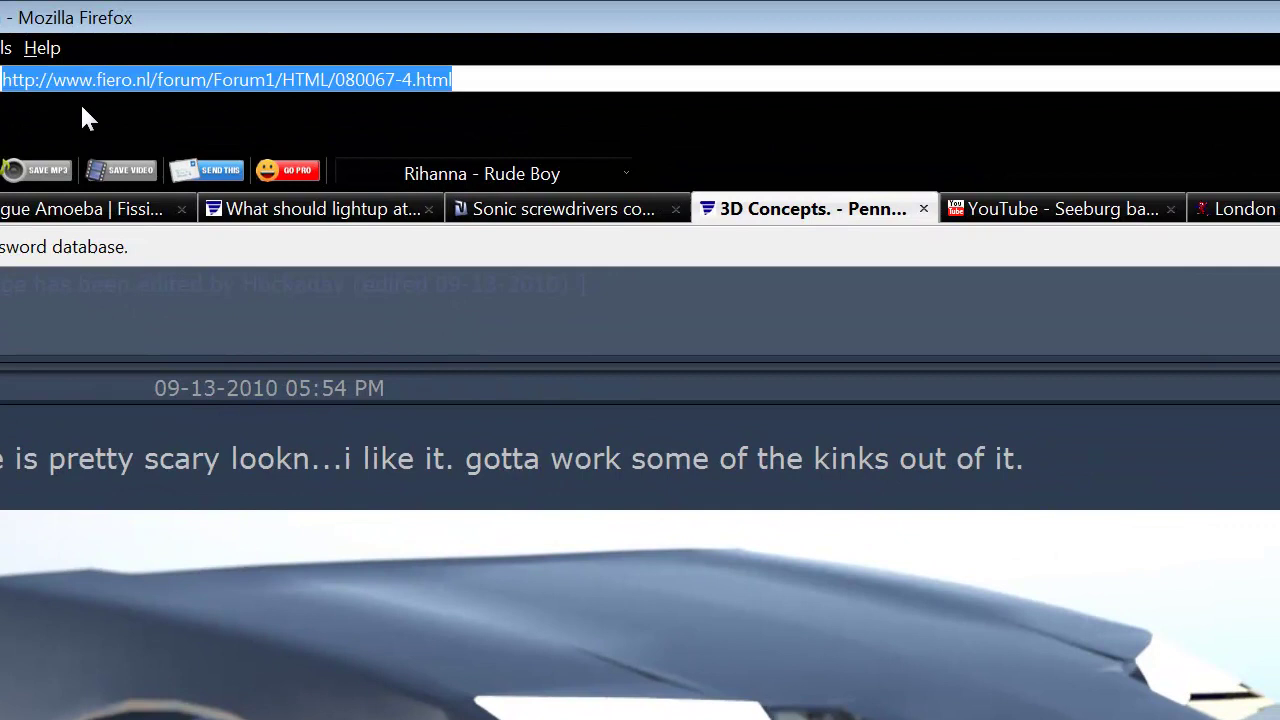
{"action": "type", "text": "eq2"}
{"action": "key", "text": "Down"}
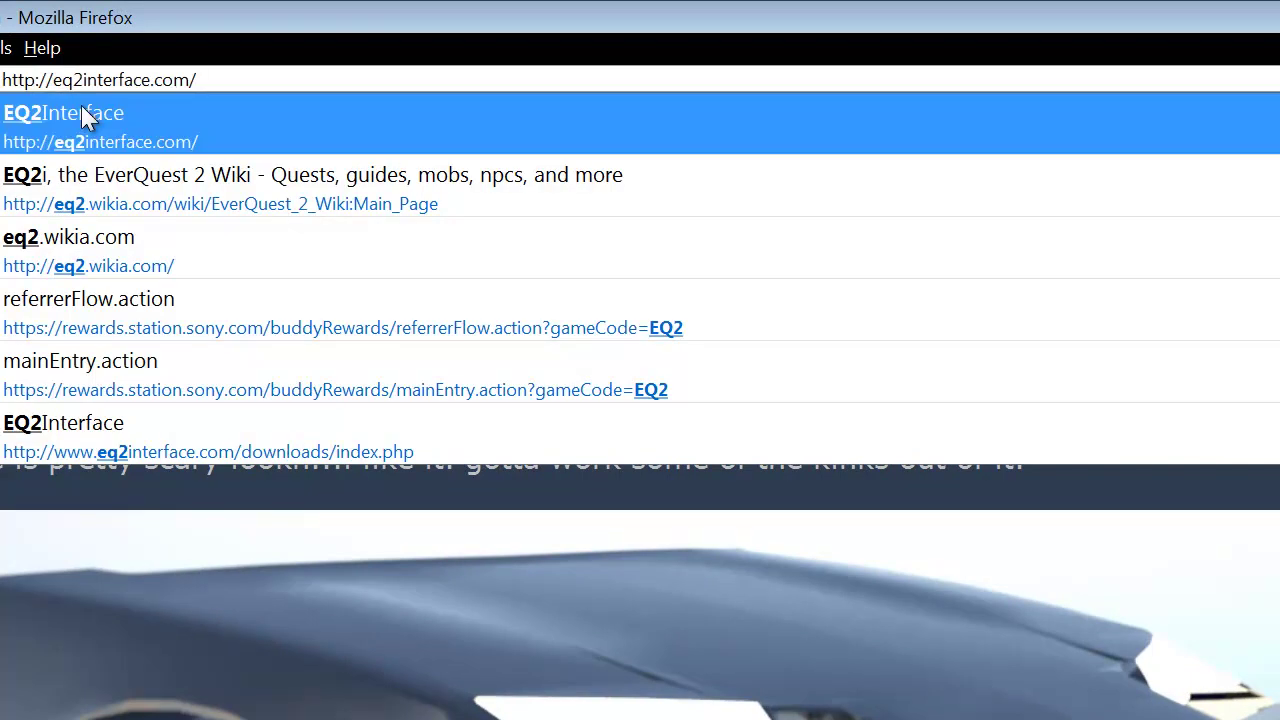
{"action": "left_click", "coordinate": [82, 106]}
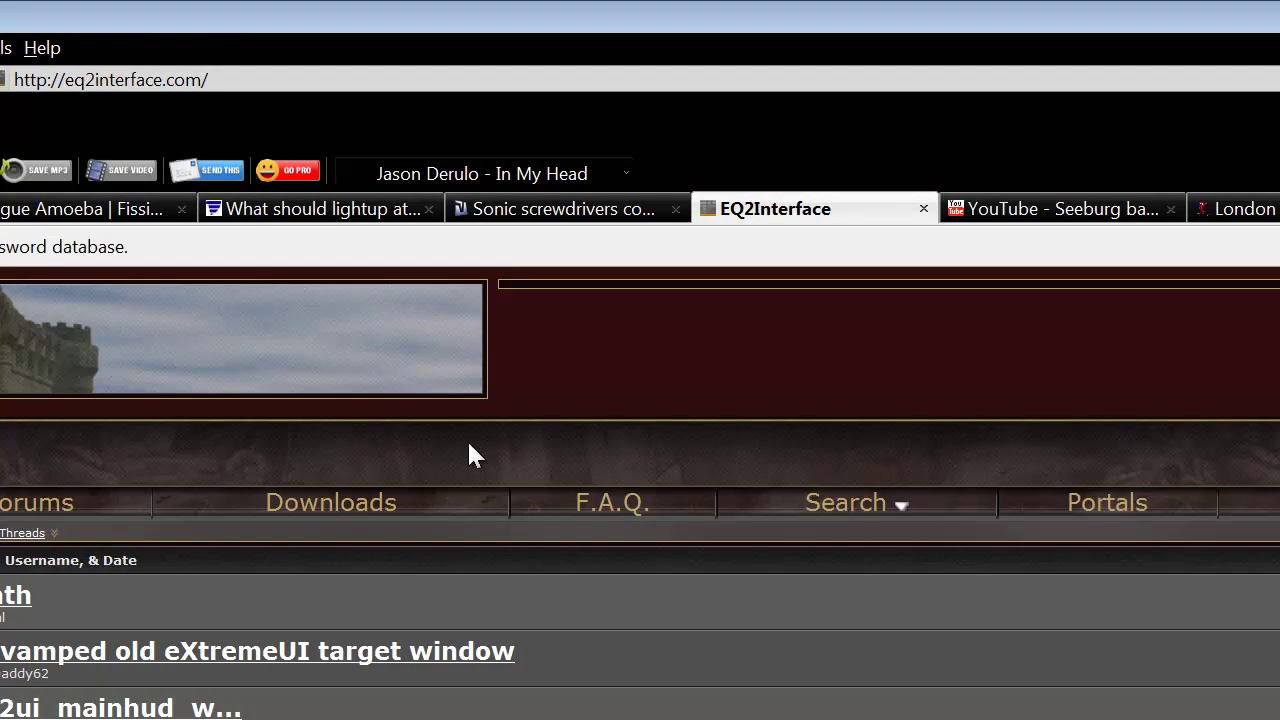
- Open the EQ2MAP - Auto Updating Version [Official] page from the site's downloads, then request its setup zip and cancel the save
{"action": "left_click", "coordinate": [340, 515]}
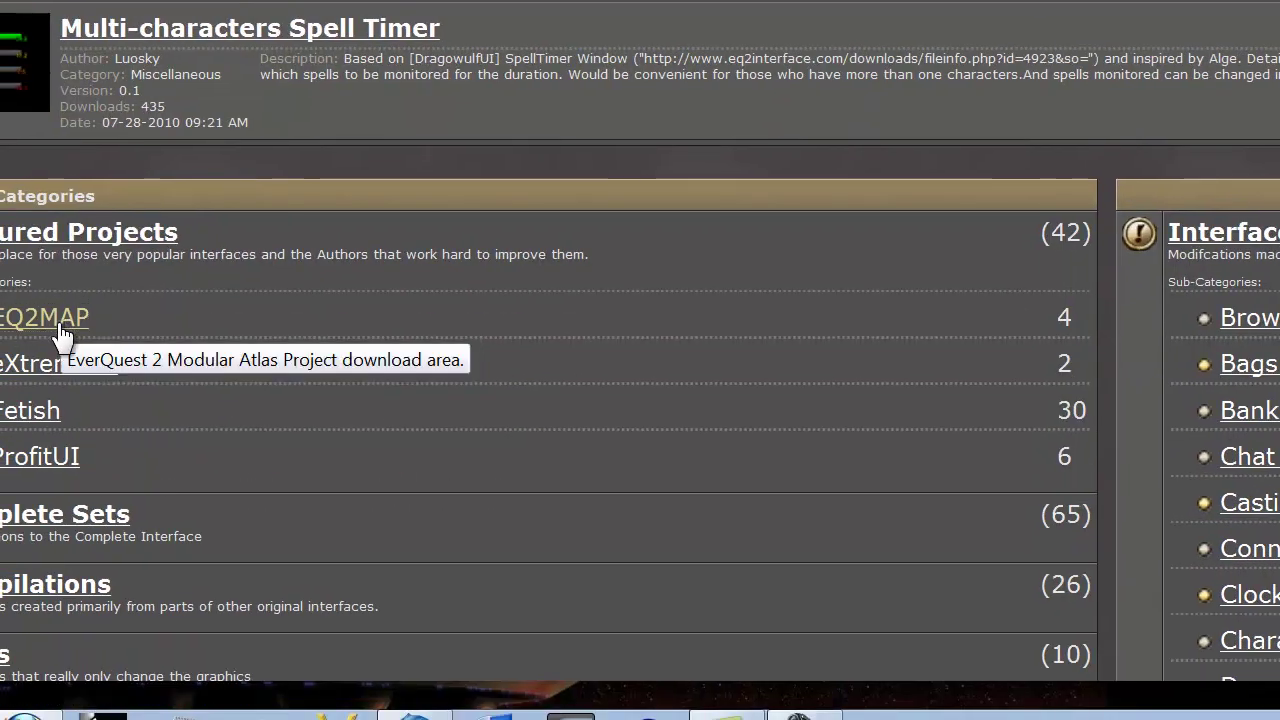
{"action": "left_click", "coordinate": [62, 327]}
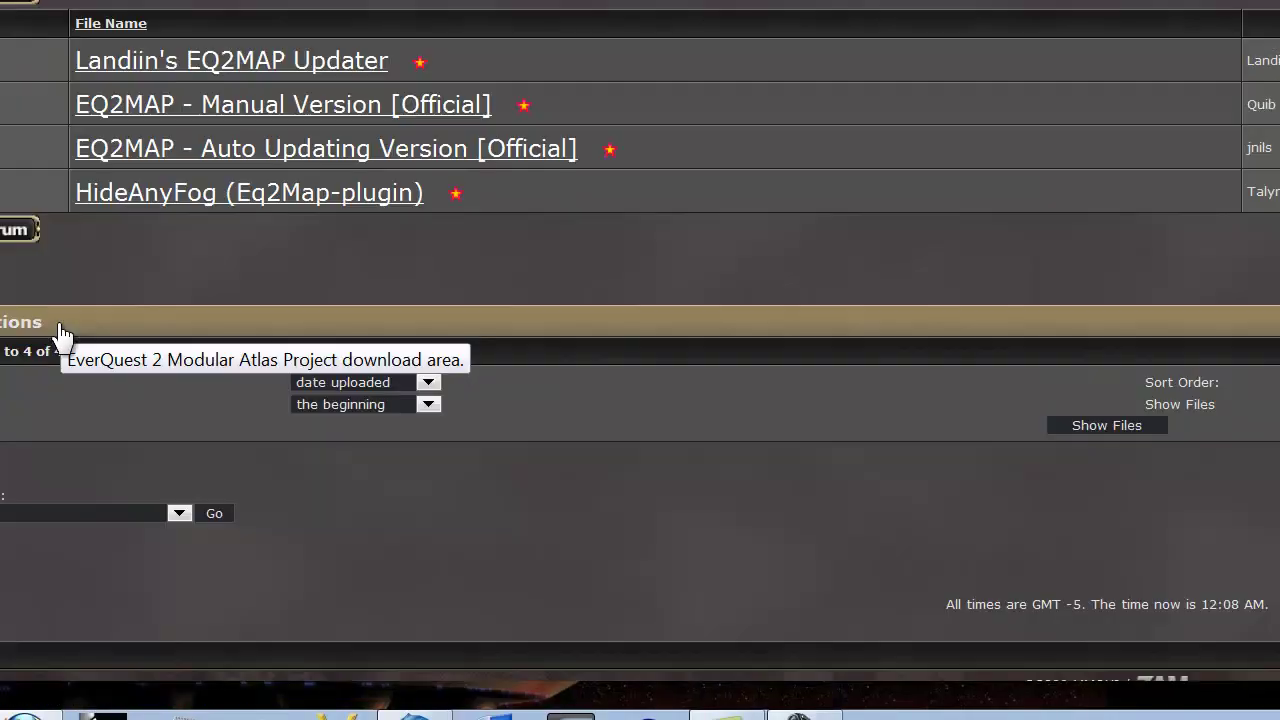
{"action": "left_click", "coordinate": [466, 158]}
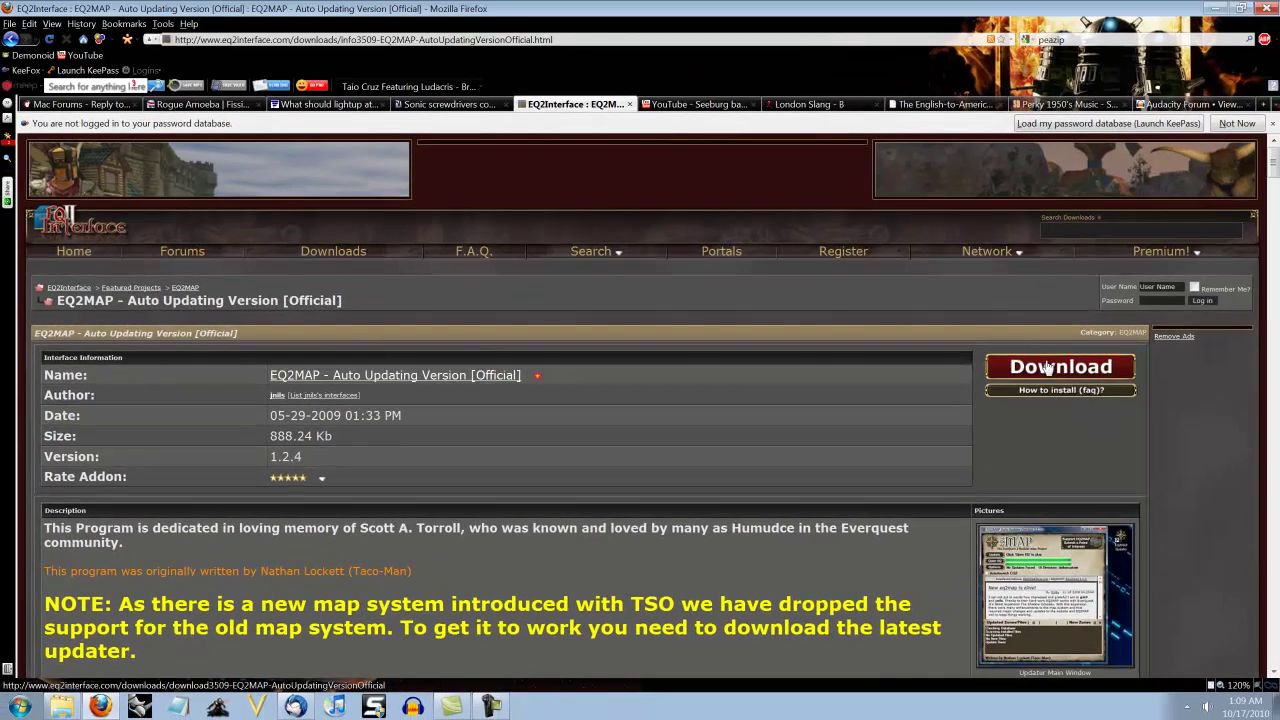
{"action": "left_click", "coordinate": [966, 371]}
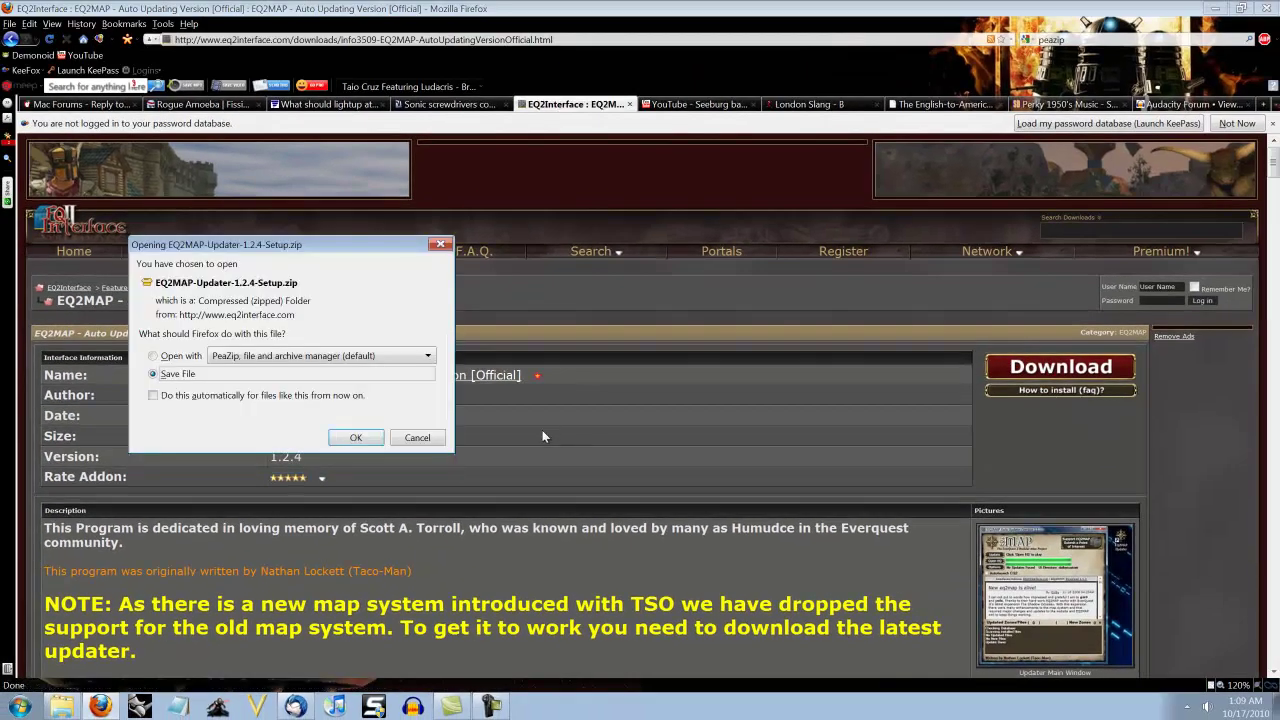
{"action": "left_click", "coordinate": [406, 443]}
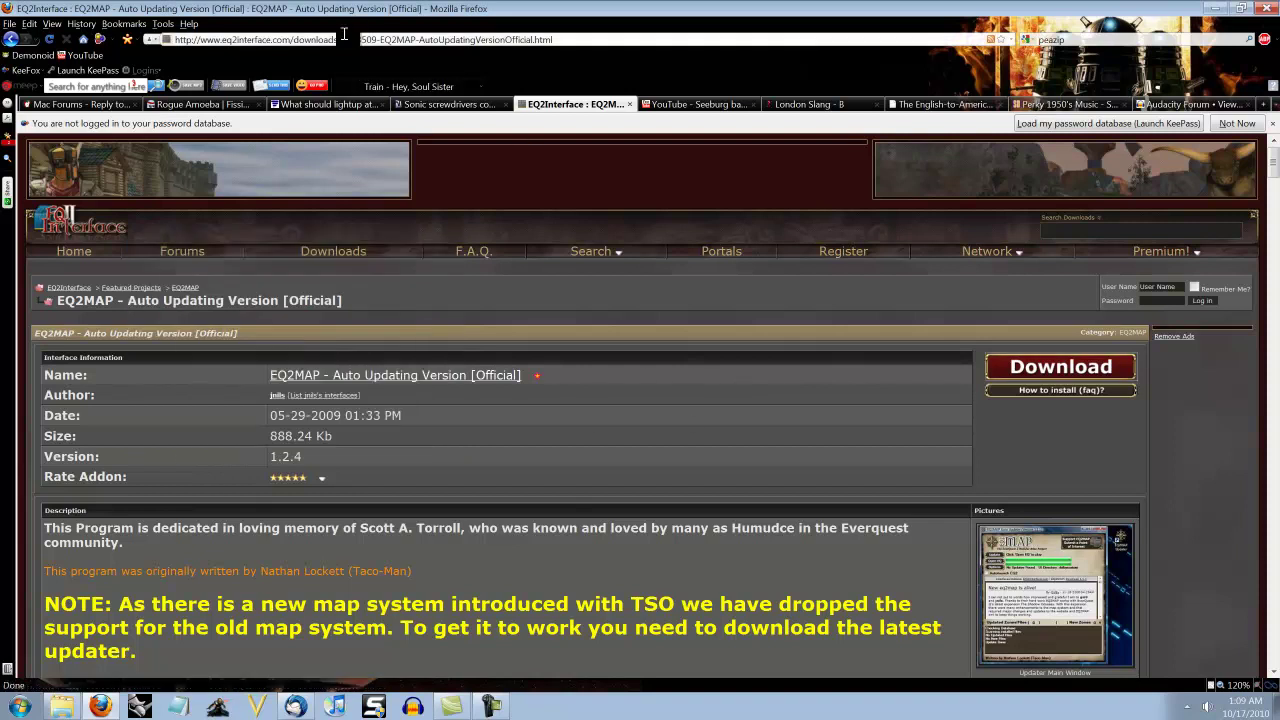
- Go to the PeaZip download page on SourceForge
{"action": "key", "text": "ctrl+l"}
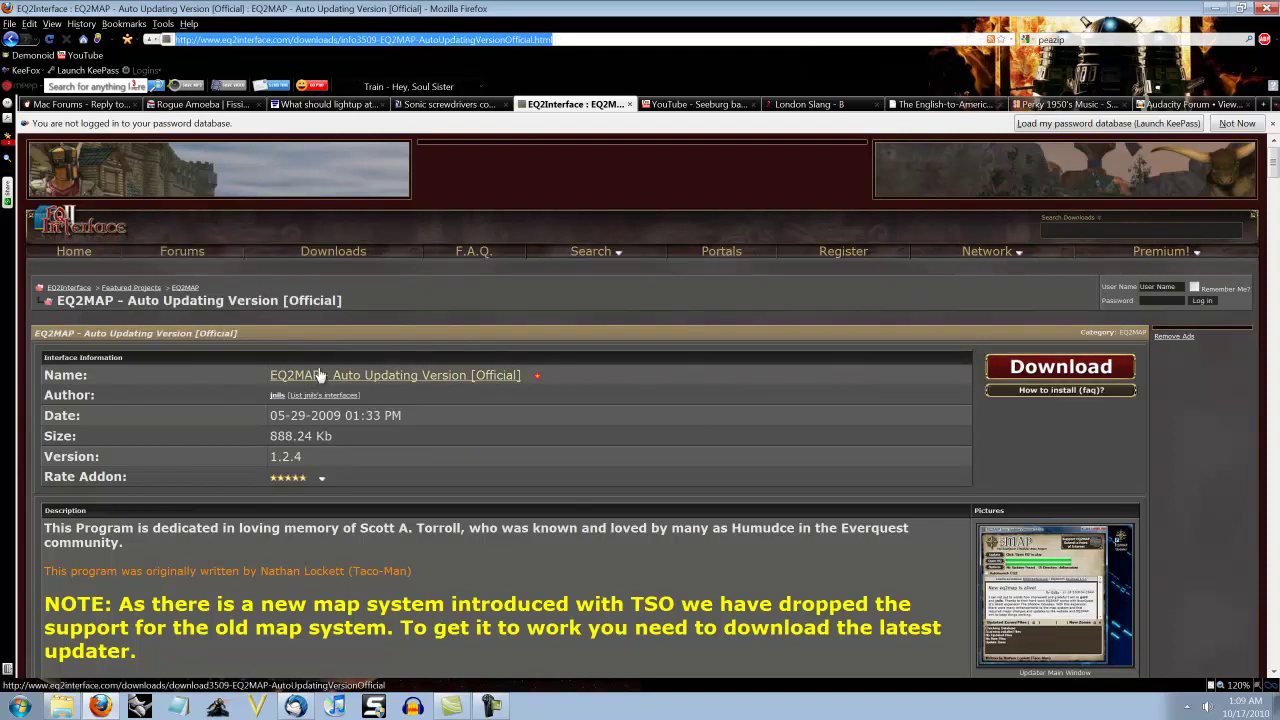
{"action": "type", "text": "pea"}
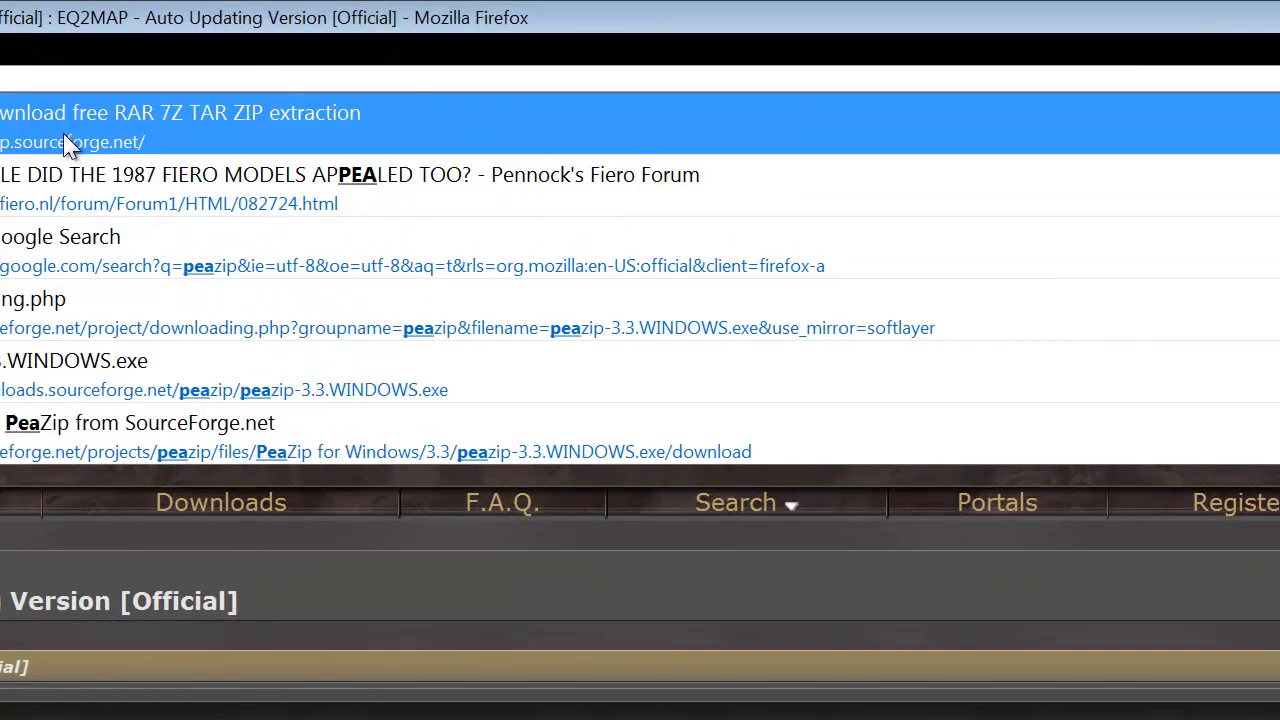
{"action": "left_click", "coordinate": [63, 133]}
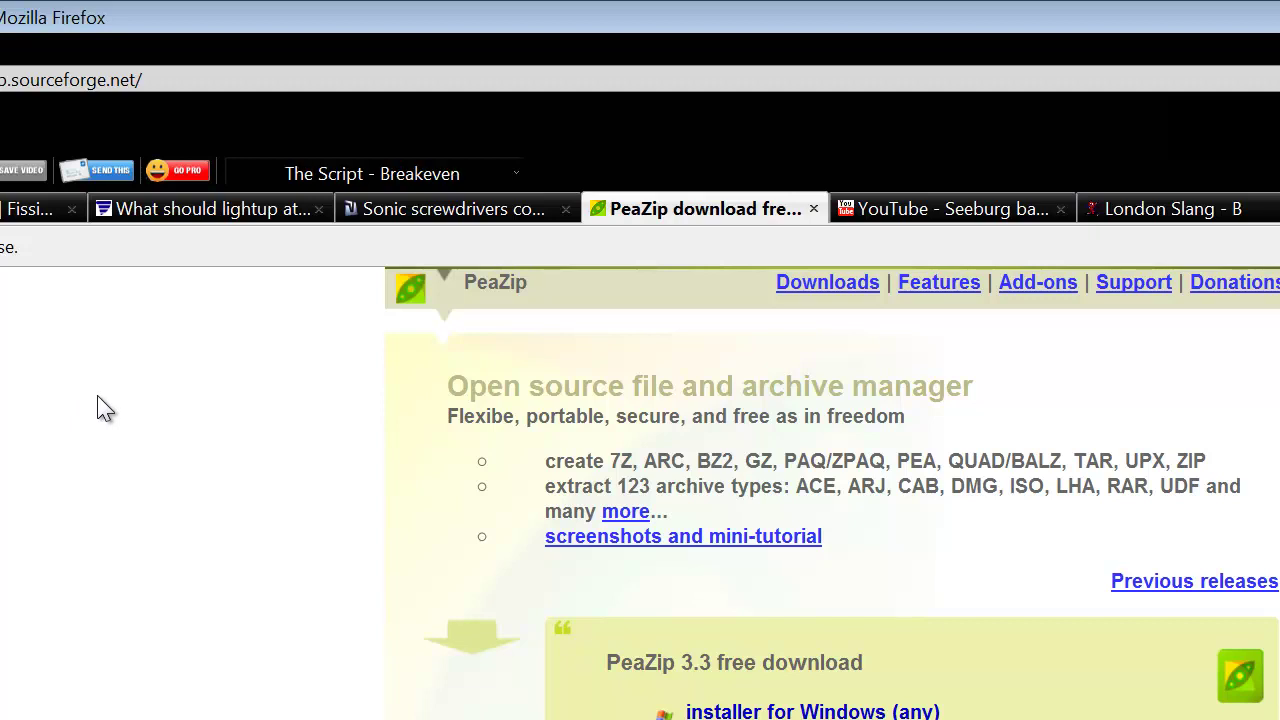
- Load the copied Dropbox link to eq2.zip in place of the current address and cancel the offered download
{"action": "left_click", "coordinate": [131, 80]}
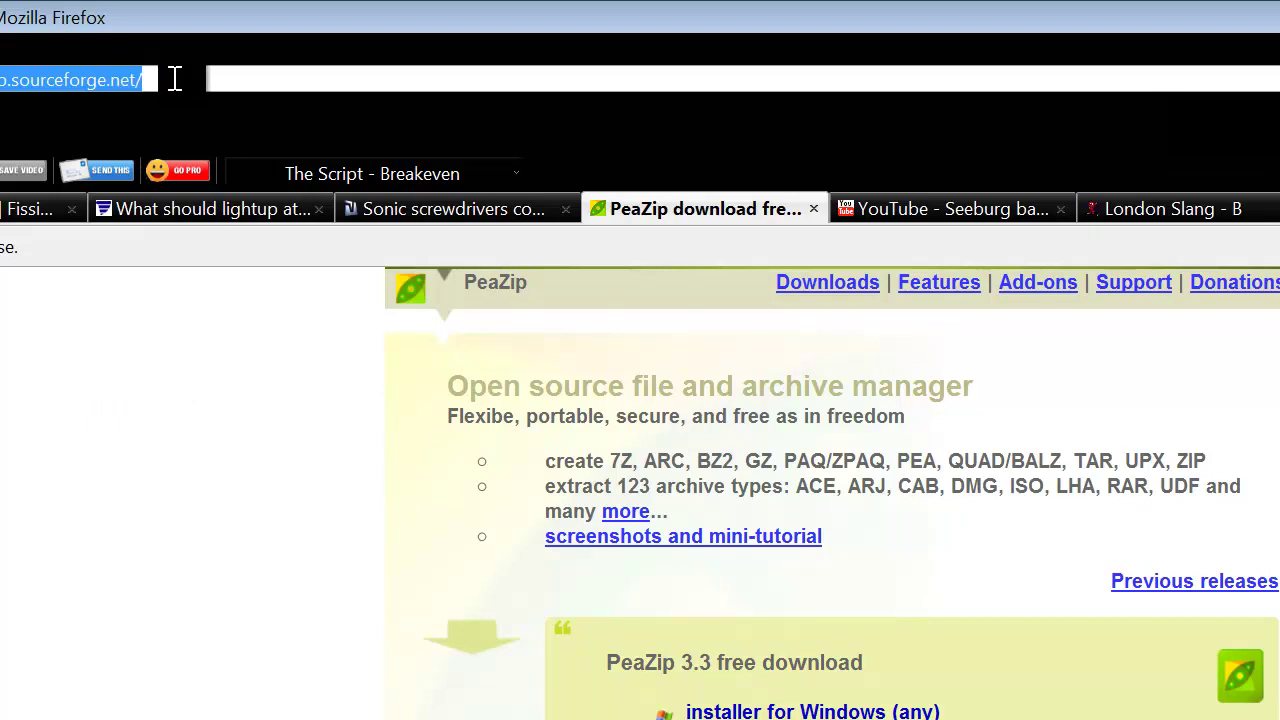
{"action": "left_click_drag", "start_coordinate": [174, 79], "coordinate": [186, 86]}
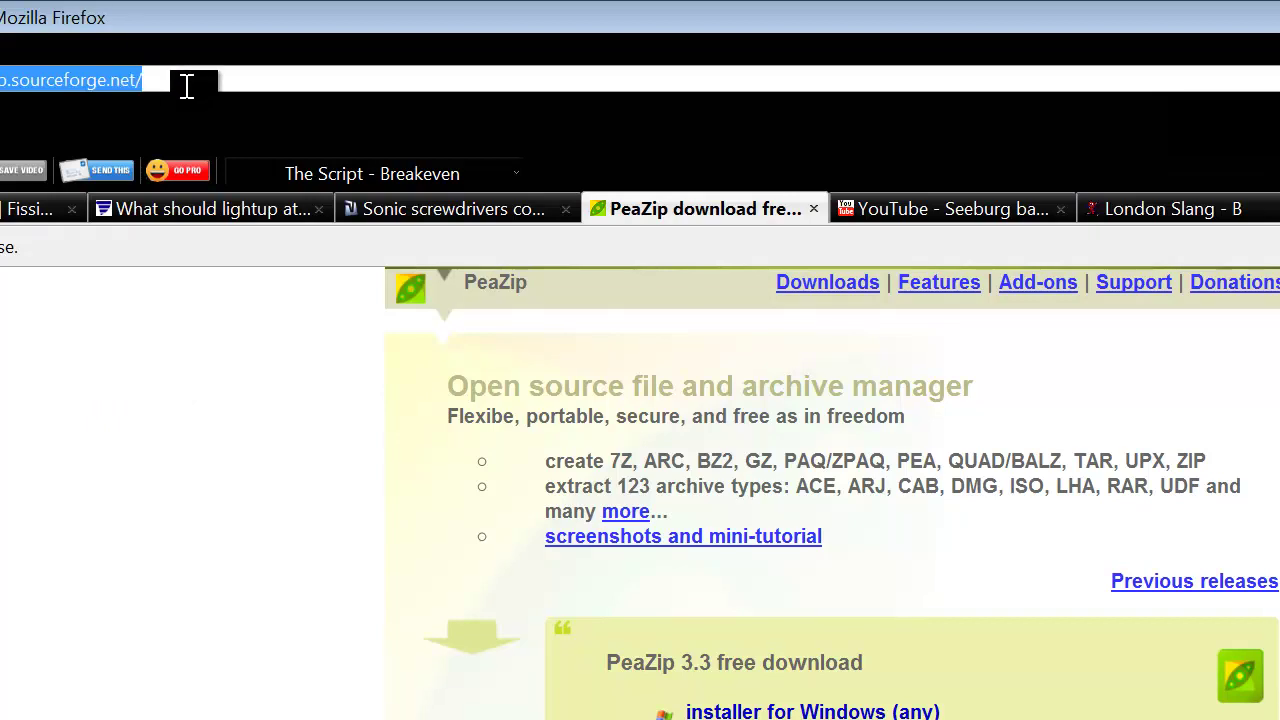
{"action": "right_click", "coordinate": [186, 86]}
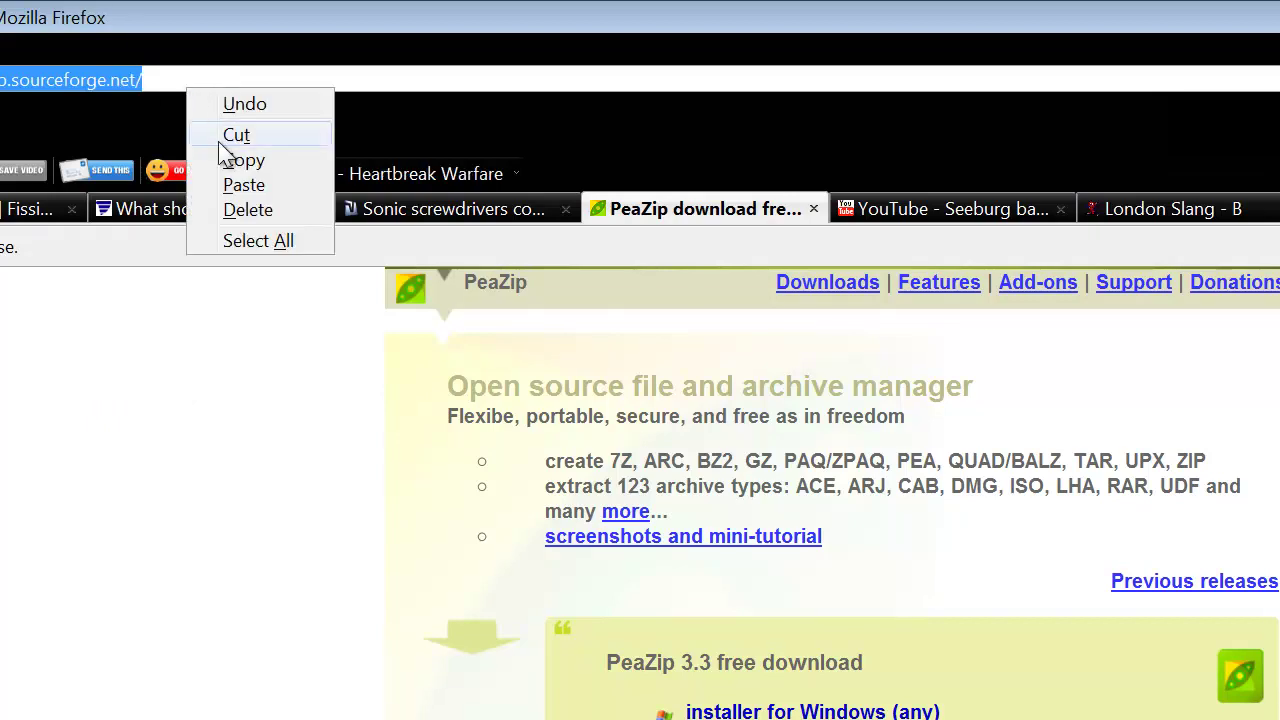
{"action": "left_click", "coordinate": [232, 183]}
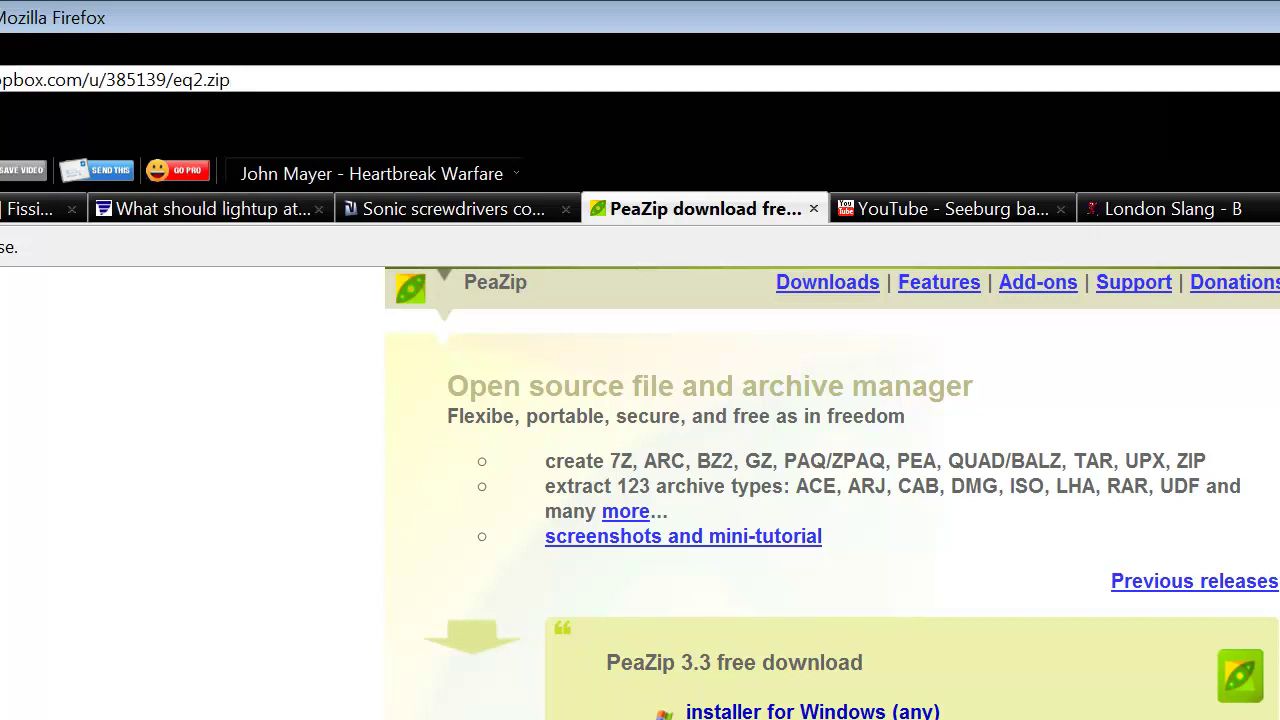
{"action": "key", "text": "Return"}
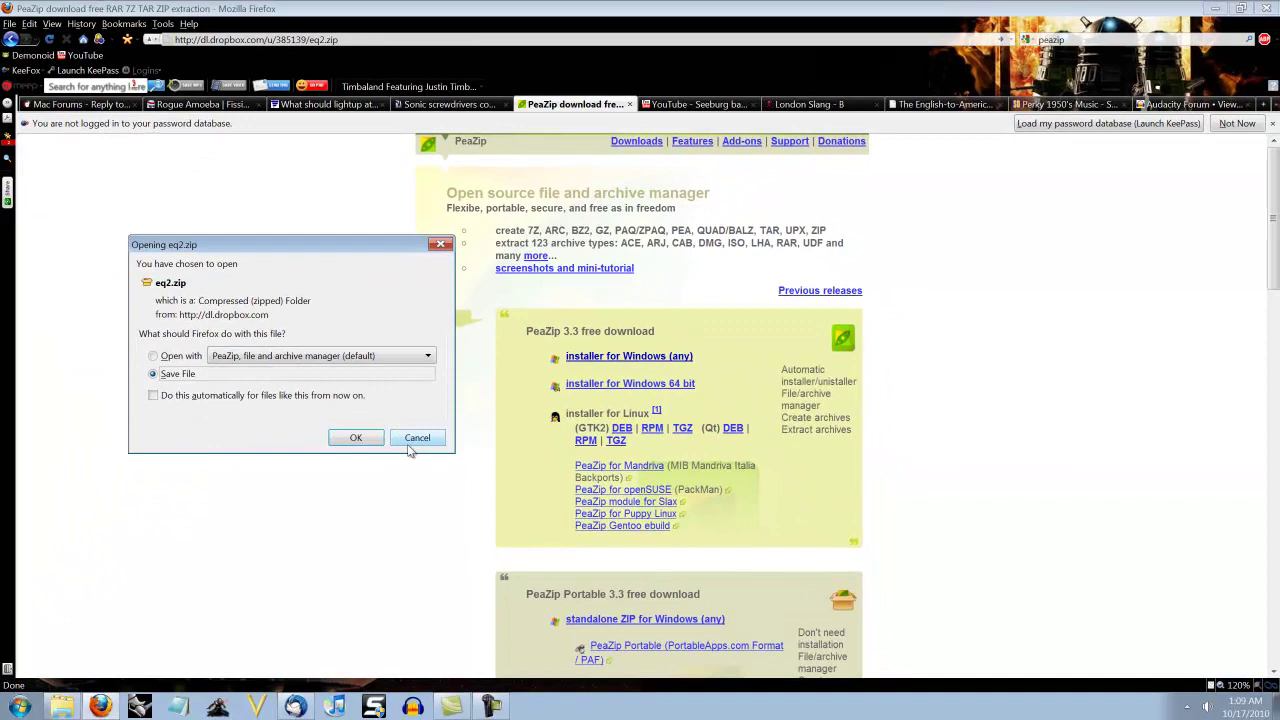
{"action": "left_click", "coordinate": [413, 441]}
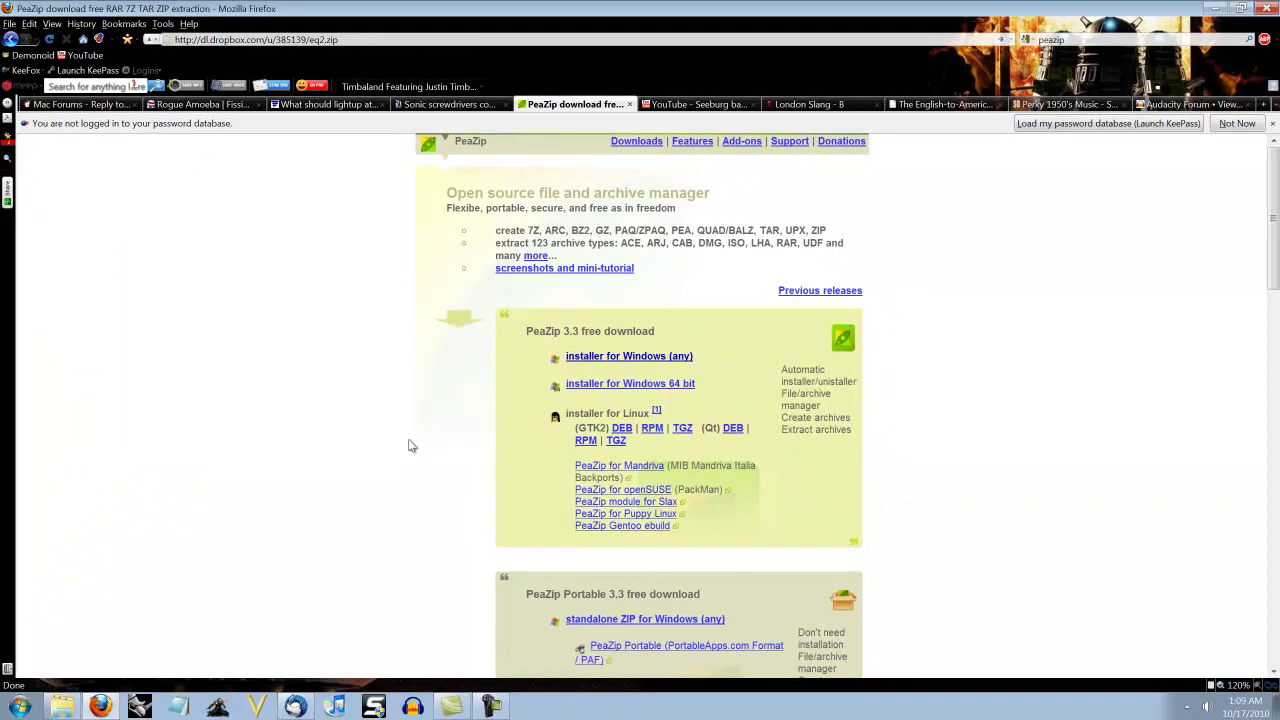
- Minimize the browser and move the UI folder and the eq2 file to an empty area of the desktop
{"action": "left_click", "coordinate": [1214, 8]}
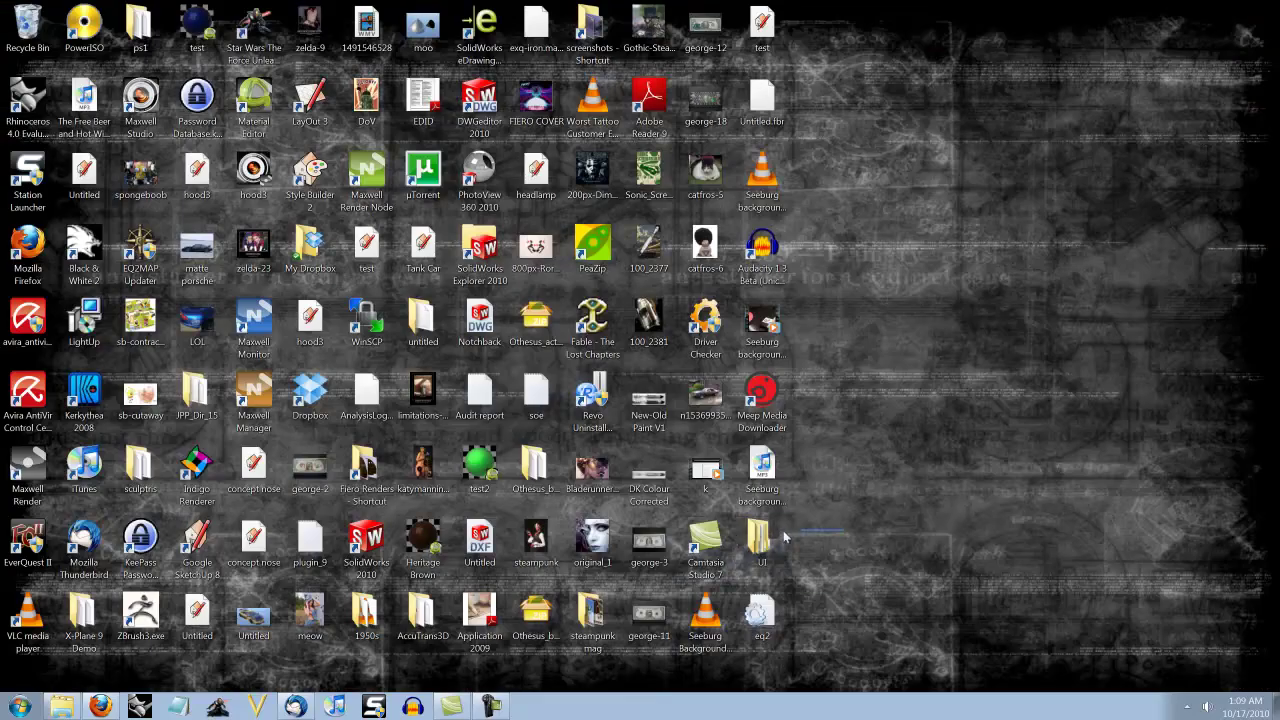
{"action": "left_click_drag", "start_coordinate": [785, 538], "coordinate": [961, 410]}
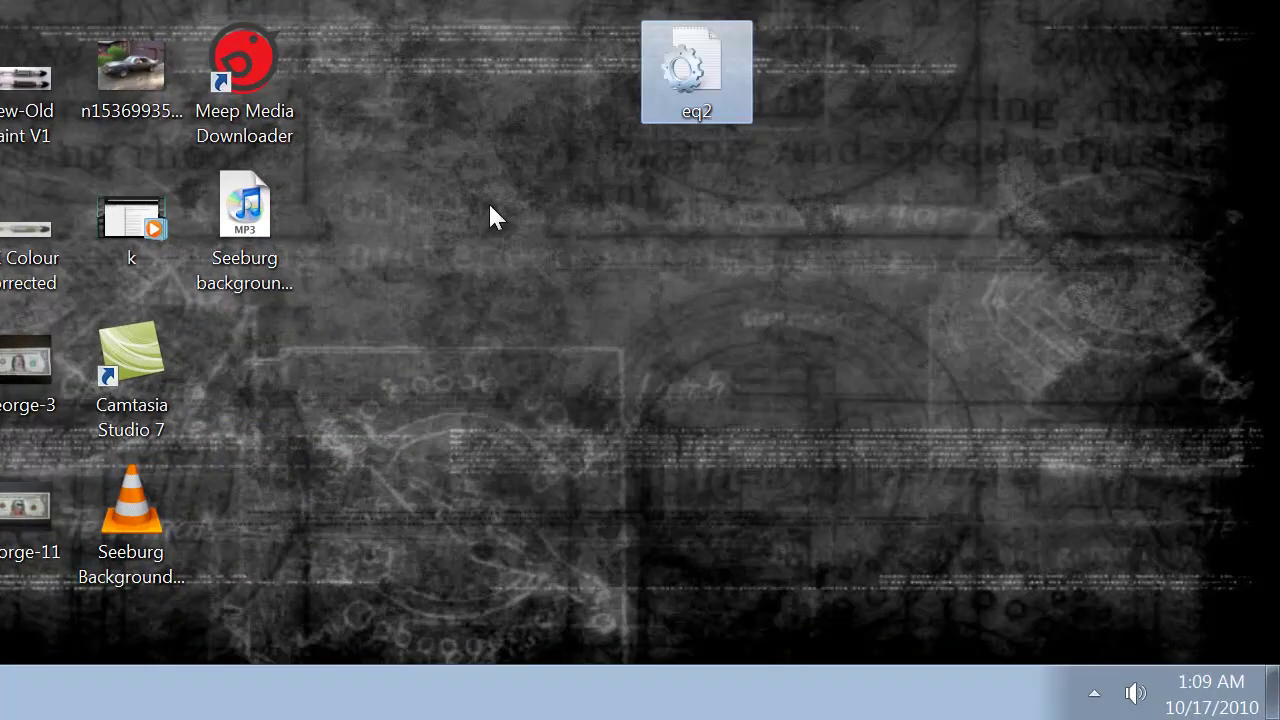
{"action": "left_click", "coordinate": [490, 215]}
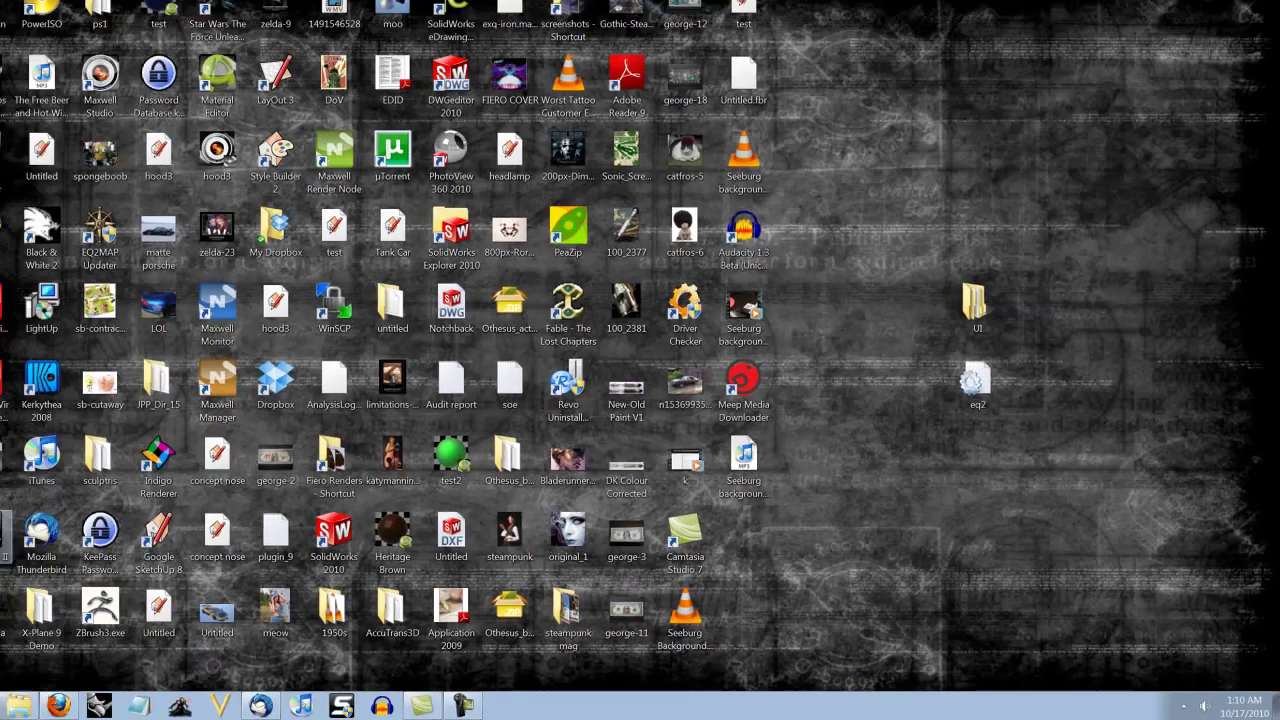
- Open the properties of the EverQuest II desktop shortcut and go to its file location
{"action": "right_click", "coordinate": [38, 541]}
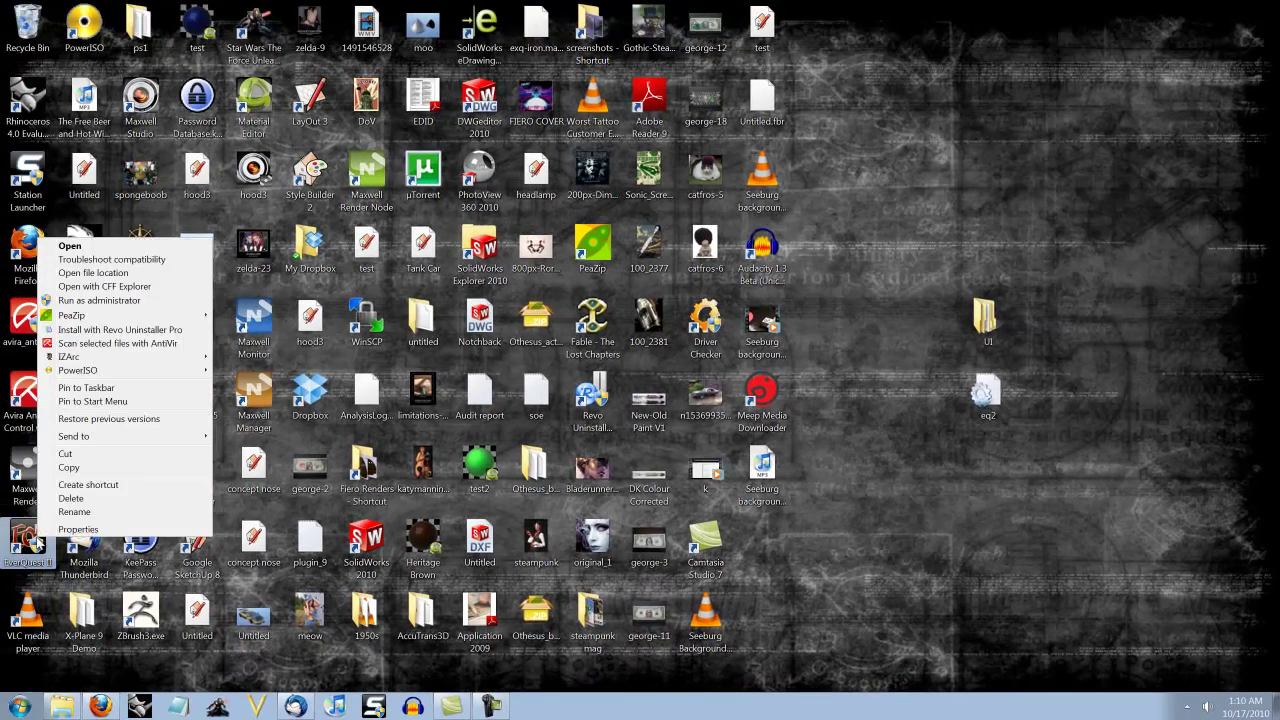
{"action": "left_click", "coordinate": [84, 538]}
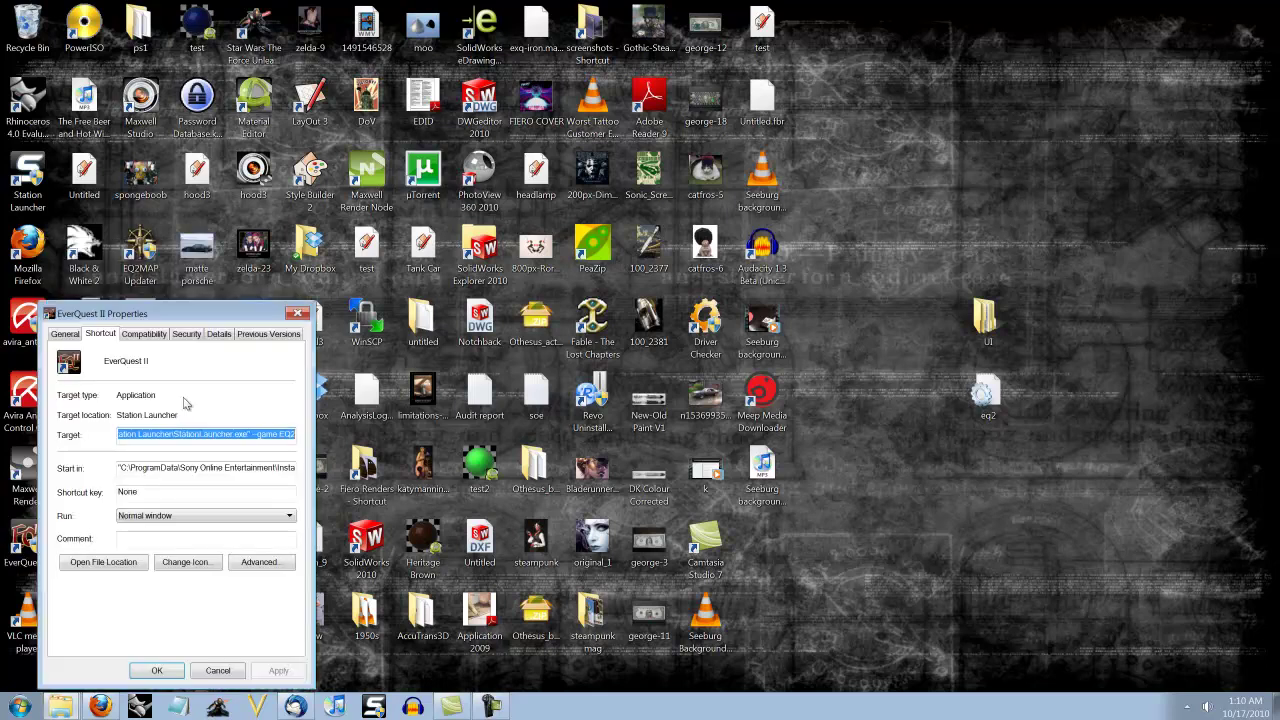
{"action": "left_click_drag", "start_coordinate": [141, 306], "coordinate": [256, 199]}
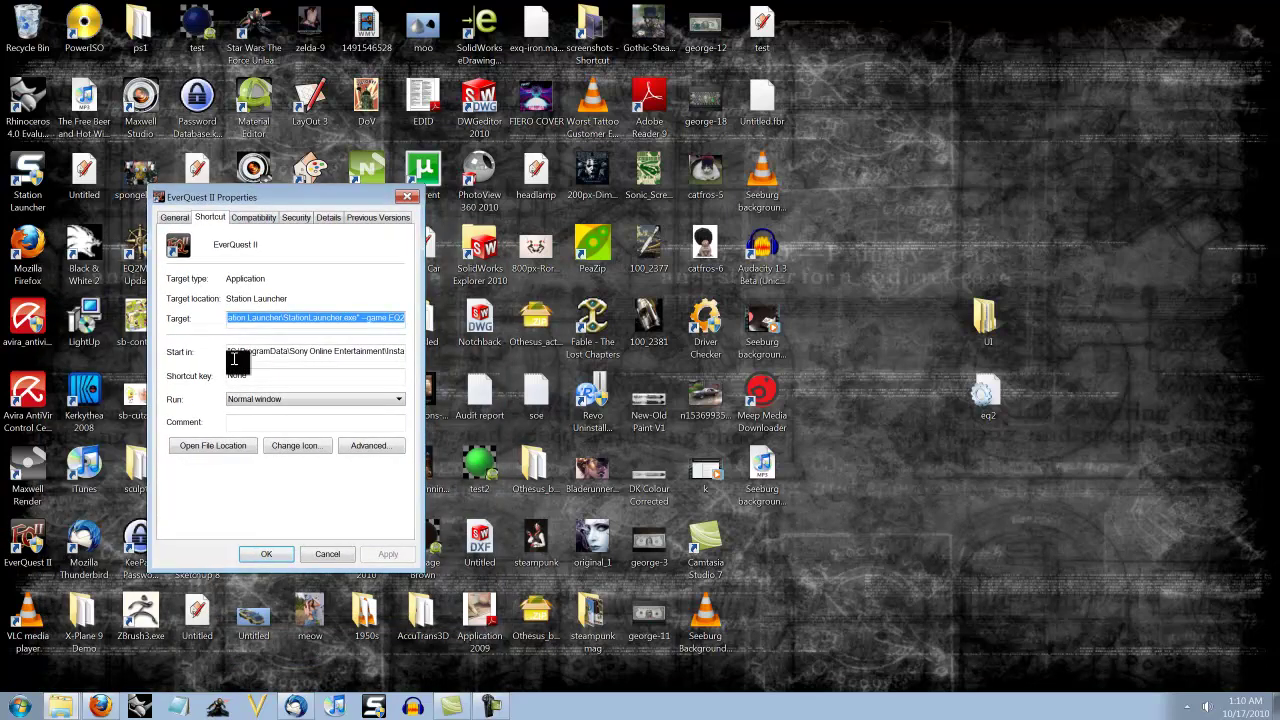
{"action": "left_click", "coordinate": [213, 447]}
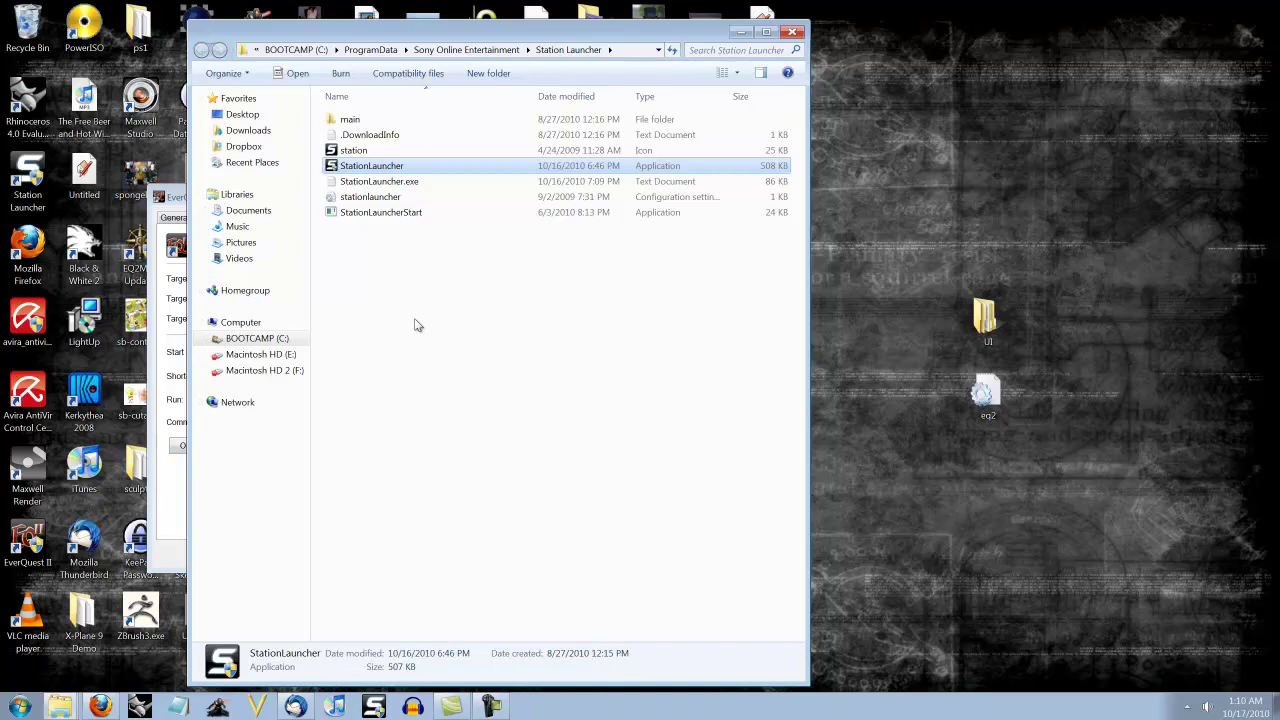
- Browse from Sony Online Entertainment through Installed Games to the EverQuest II folder and reposition its window
{"action": "left_click", "coordinate": [498, 52]}
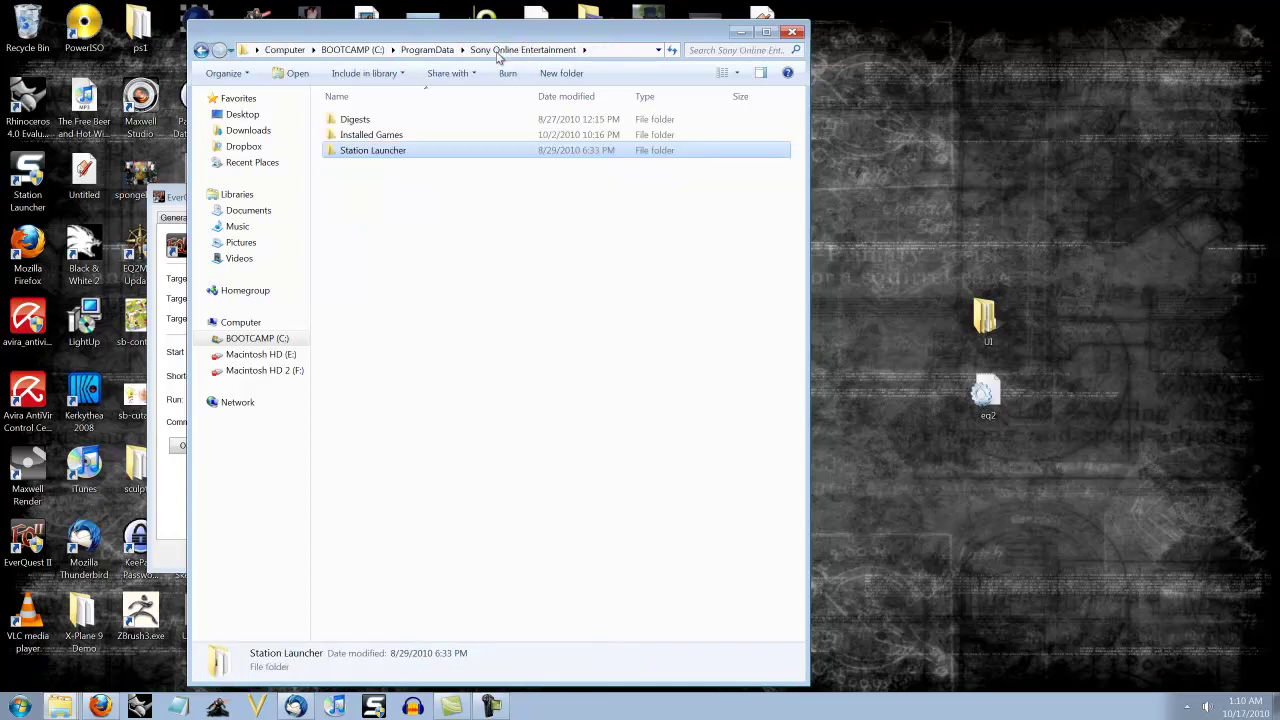
{"action": "double_click", "coordinate": [402, 136]}
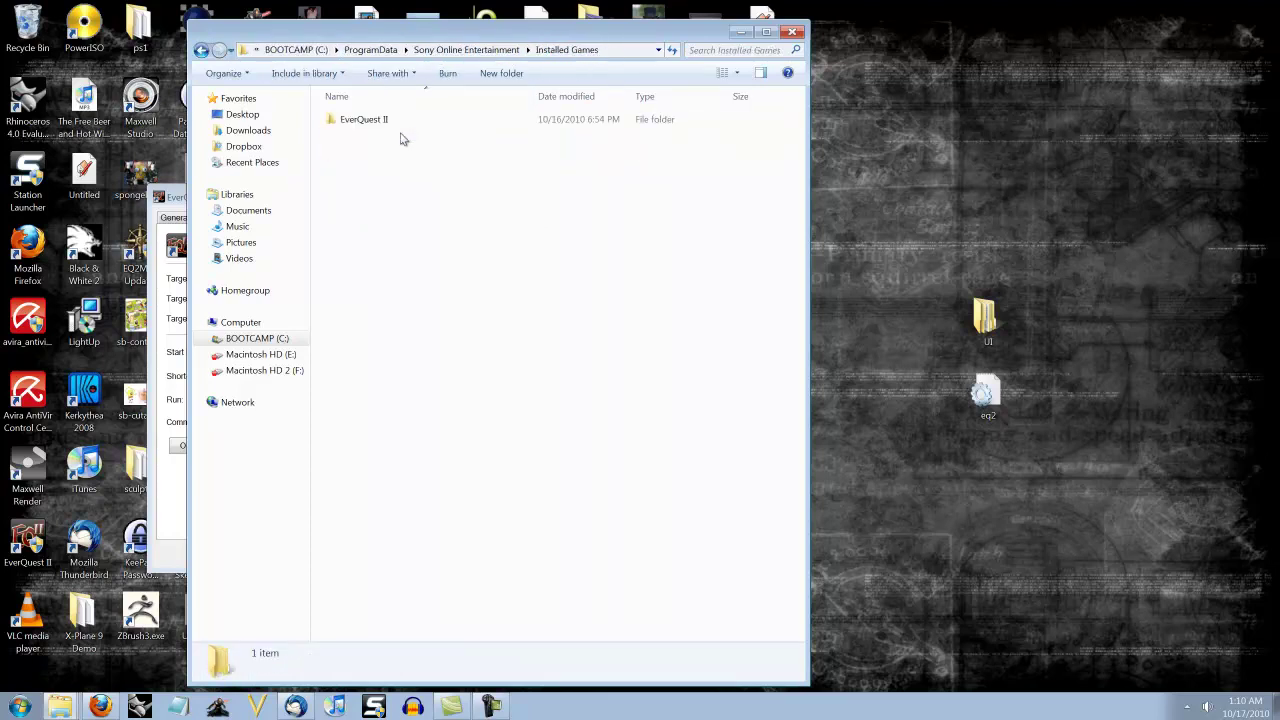
{"action": "left_click", "coordinate": [397, 121]}
{"action": "double_click", "coordinate": [397, 119]}
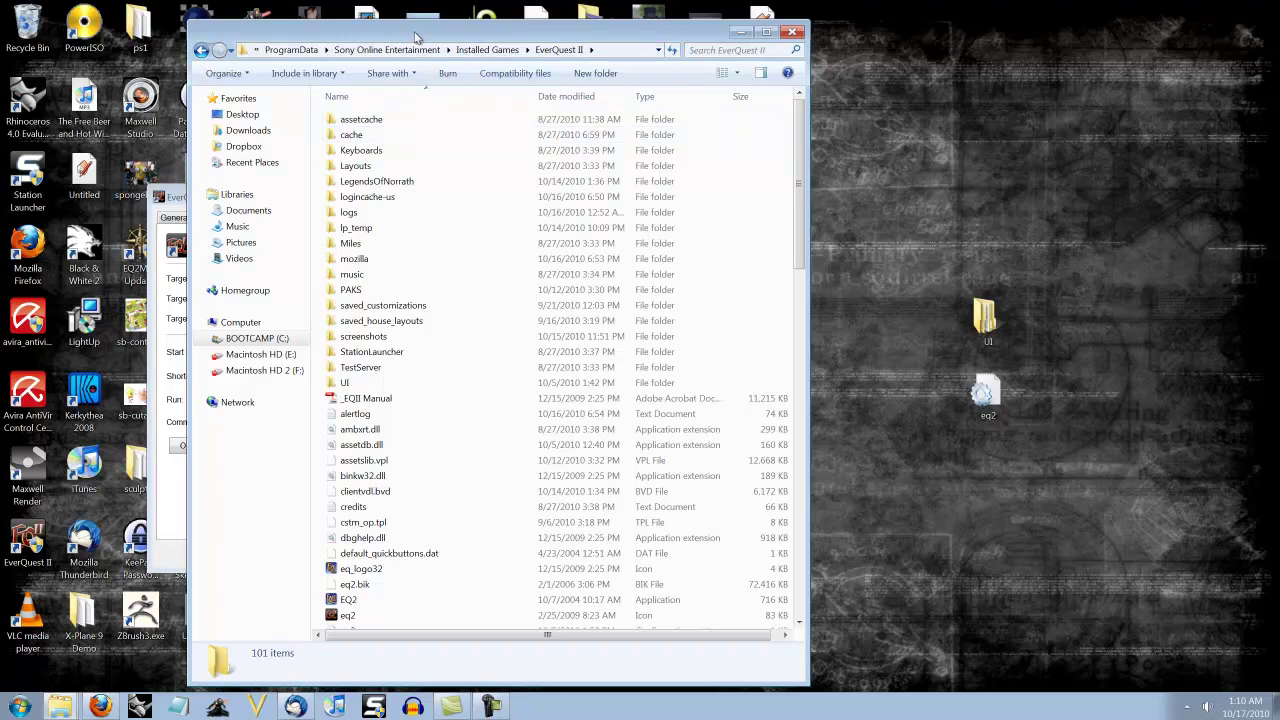
{"action": "left_click_drag", "start_coordinate": [413, 30], "coordinate": [409, 16]}
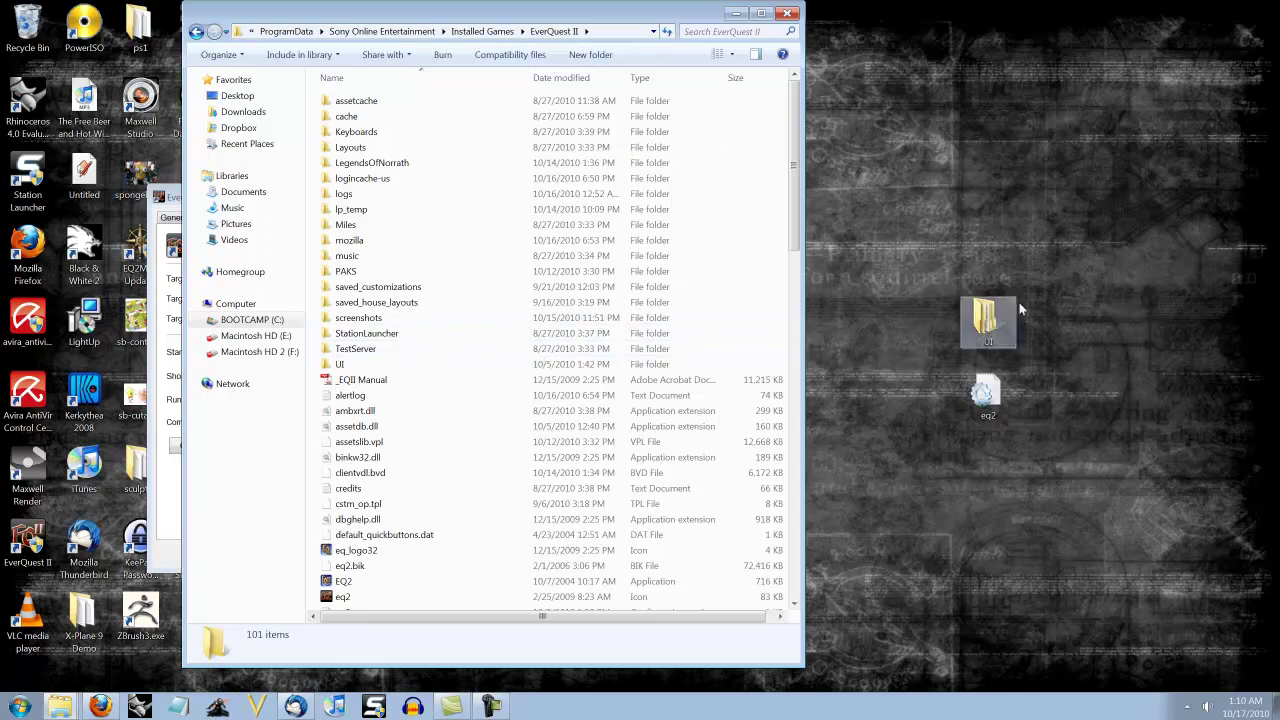
- Move the desktop's UI folder and eq2 file into the EverQuest II folder, replacing the existing eq2.ini for all conflicts
{"action": "left_click_drag", "start_coordinate": [937, 243], "coordinate": [1109, 479]}
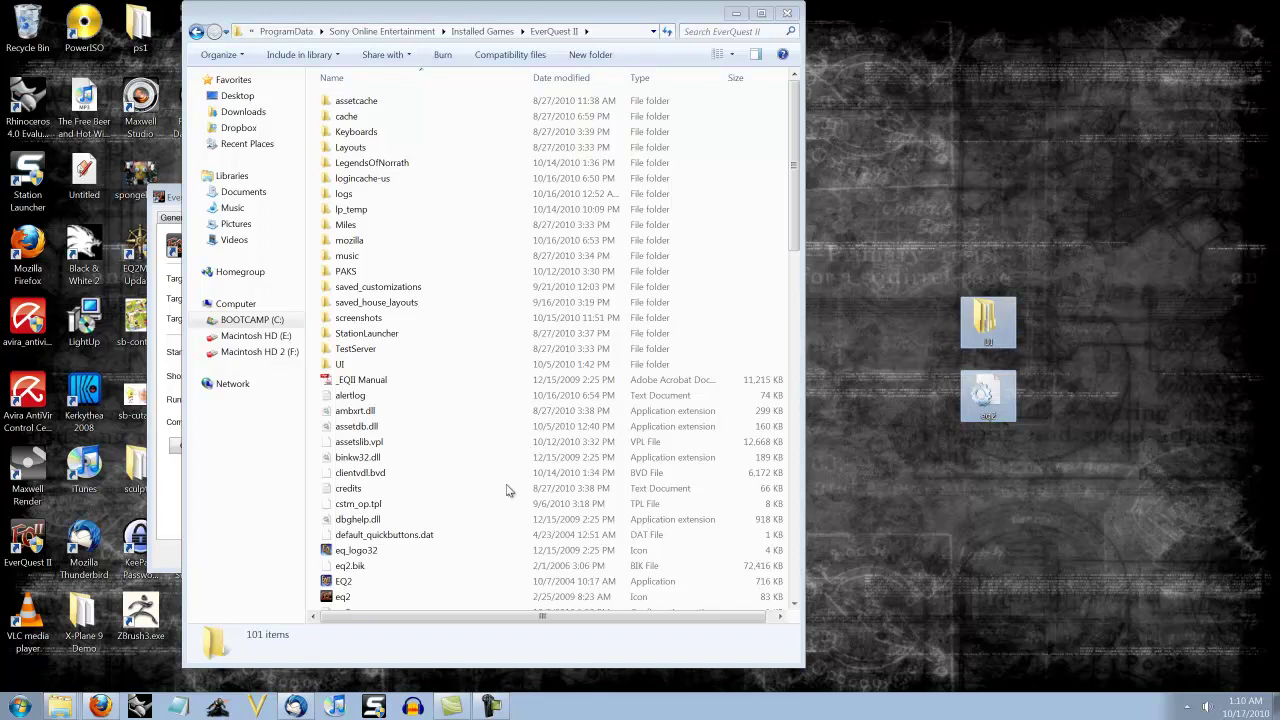
{"action": "left_click_drag", "start_coordinate": [507, 490], "coordinate": [507, 488]}
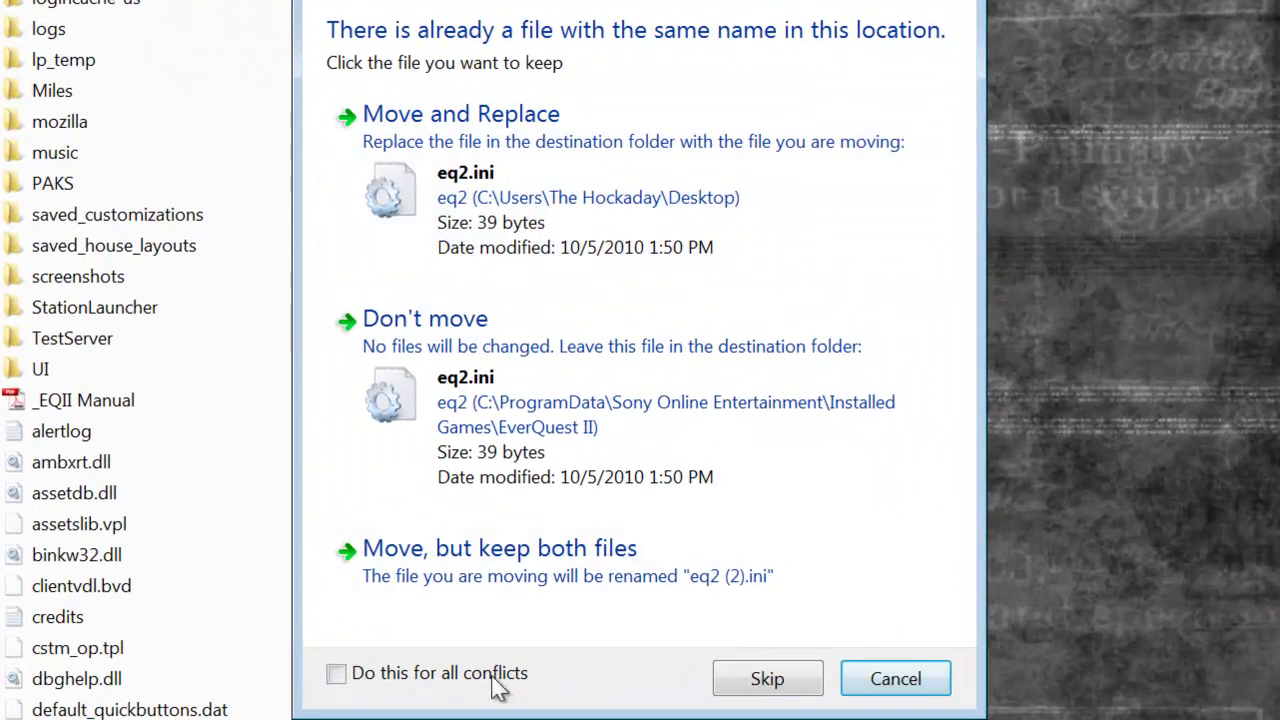
{"action": "left_click", "coordinate": [565, 517]}
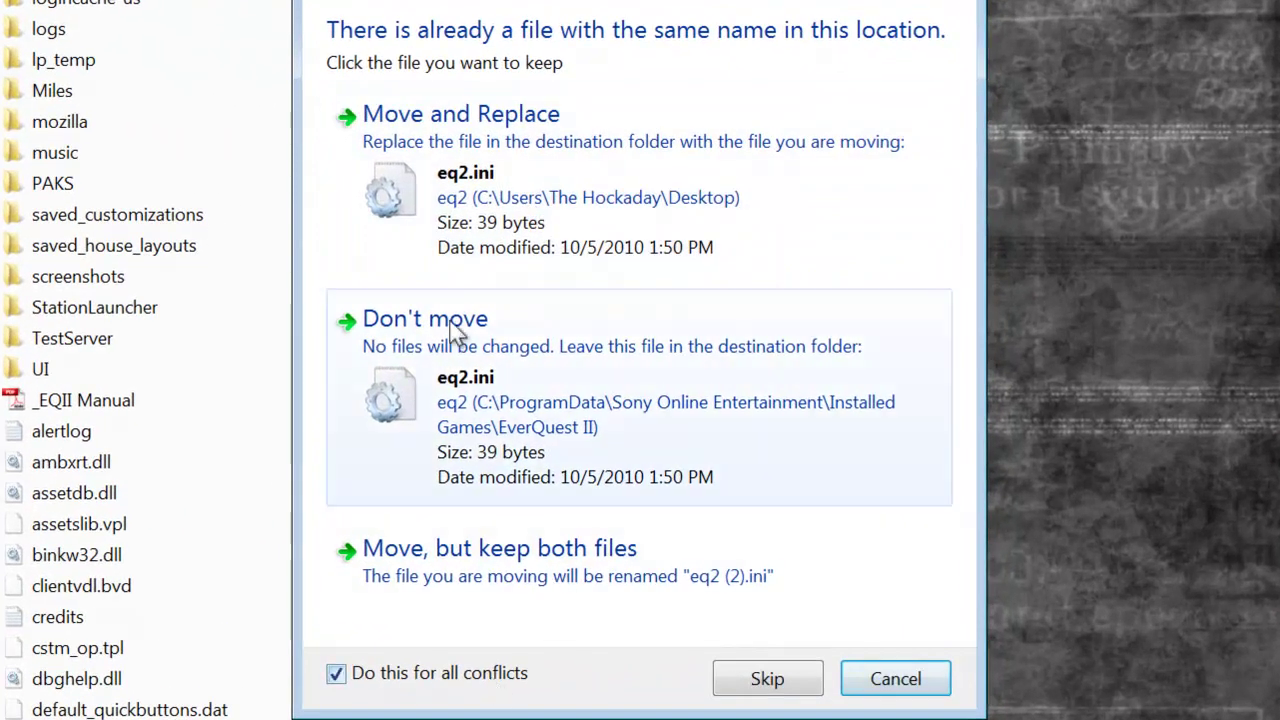
{"action": "left_click", "coordinate": [433, 264]}
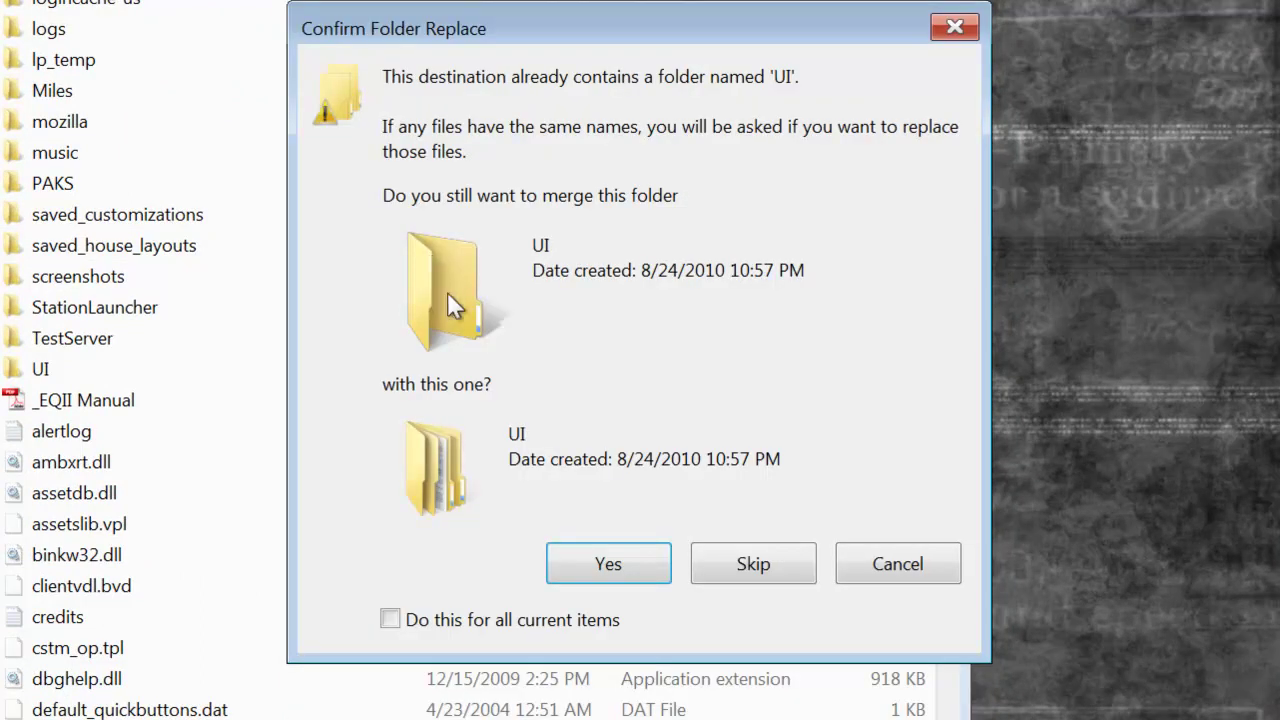
- Merge the UI folder for all current items with administrator permission, and move the EverQuest II folder window aside
{"action": "left_click", "coordinate": [510, 621]}
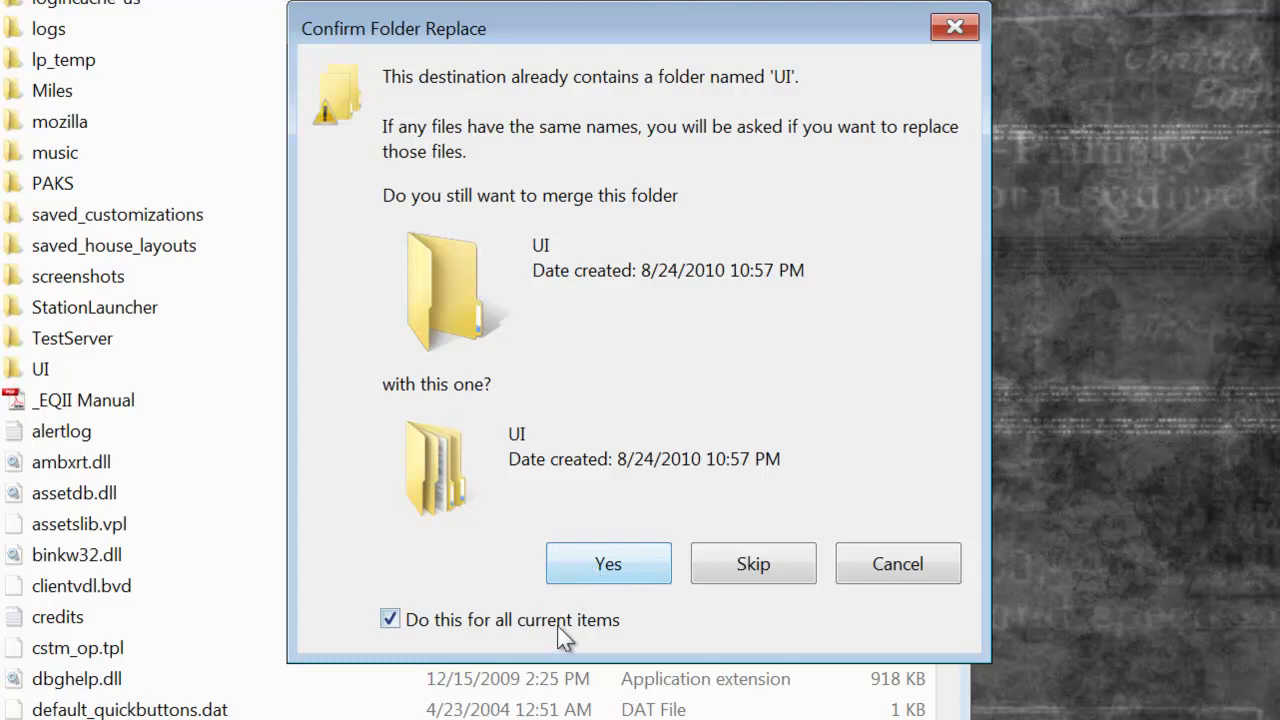
{"action": "left_click", "coordinate": [634, 578]}
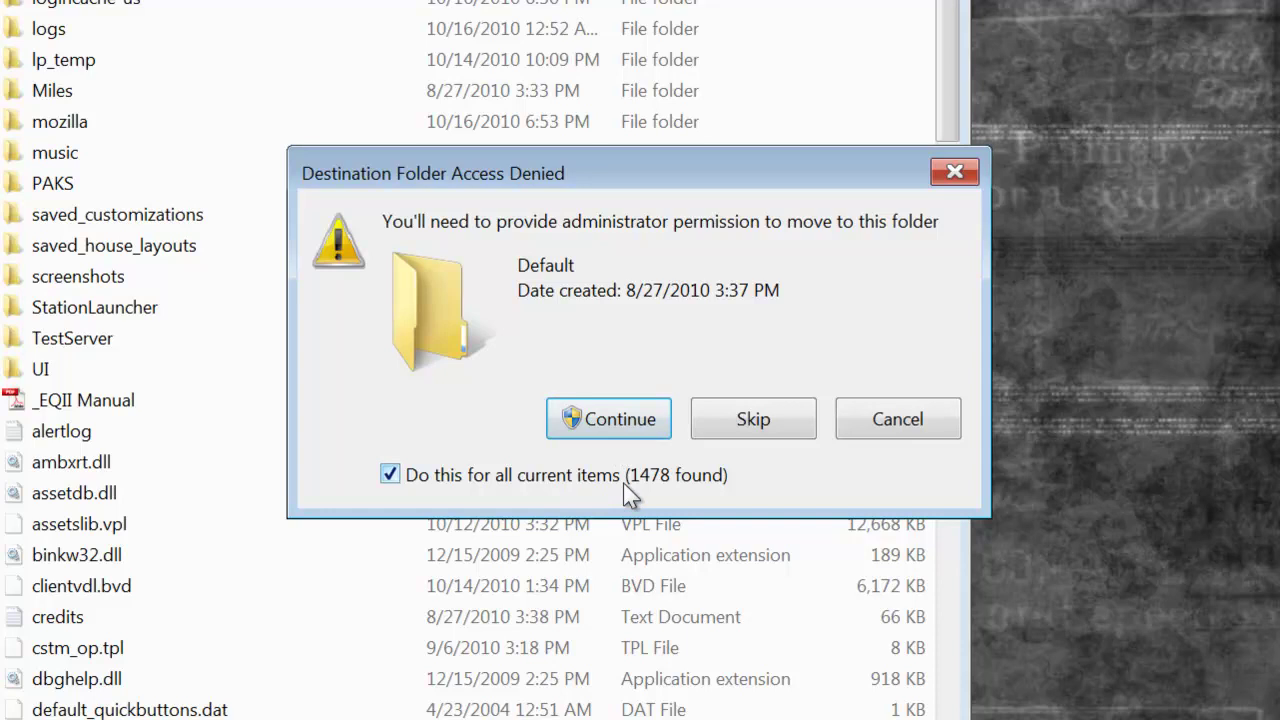
{"action": "left_click", "coordinate": [620, 424]}
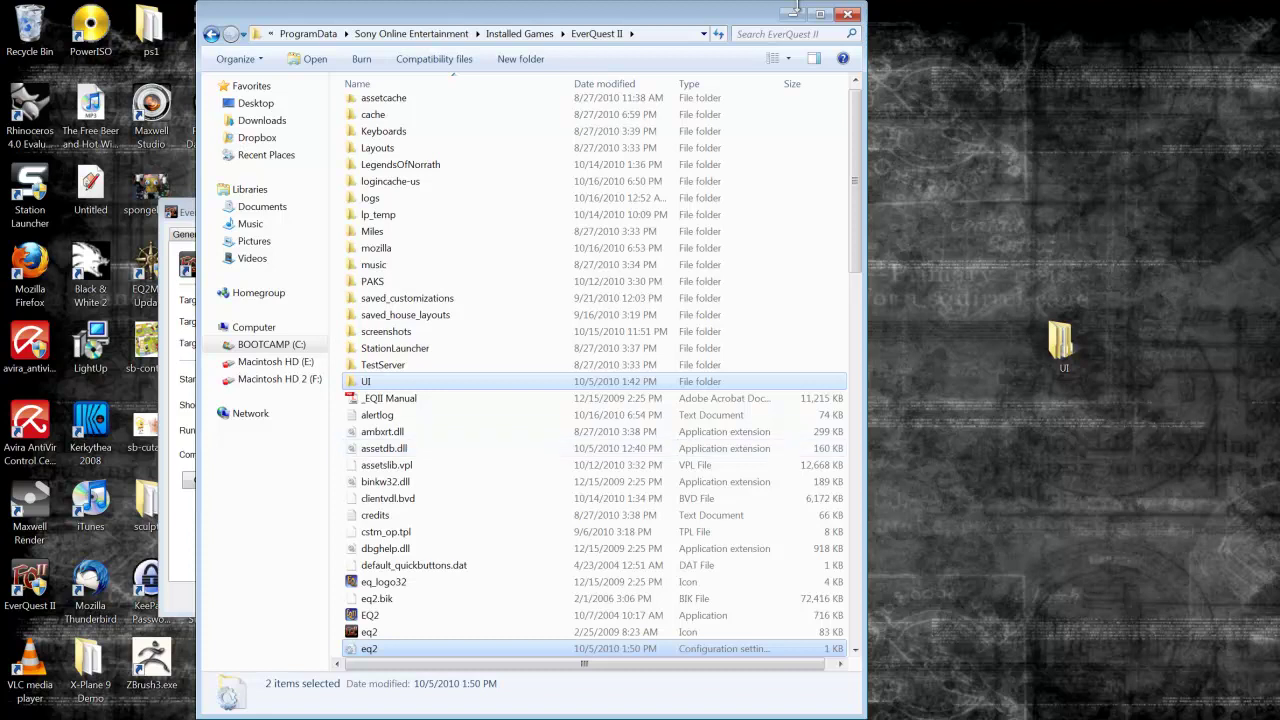
{"action": "left_click_drag", "start_coordinate": [750, 20], "coordinate": [1075, 25]}
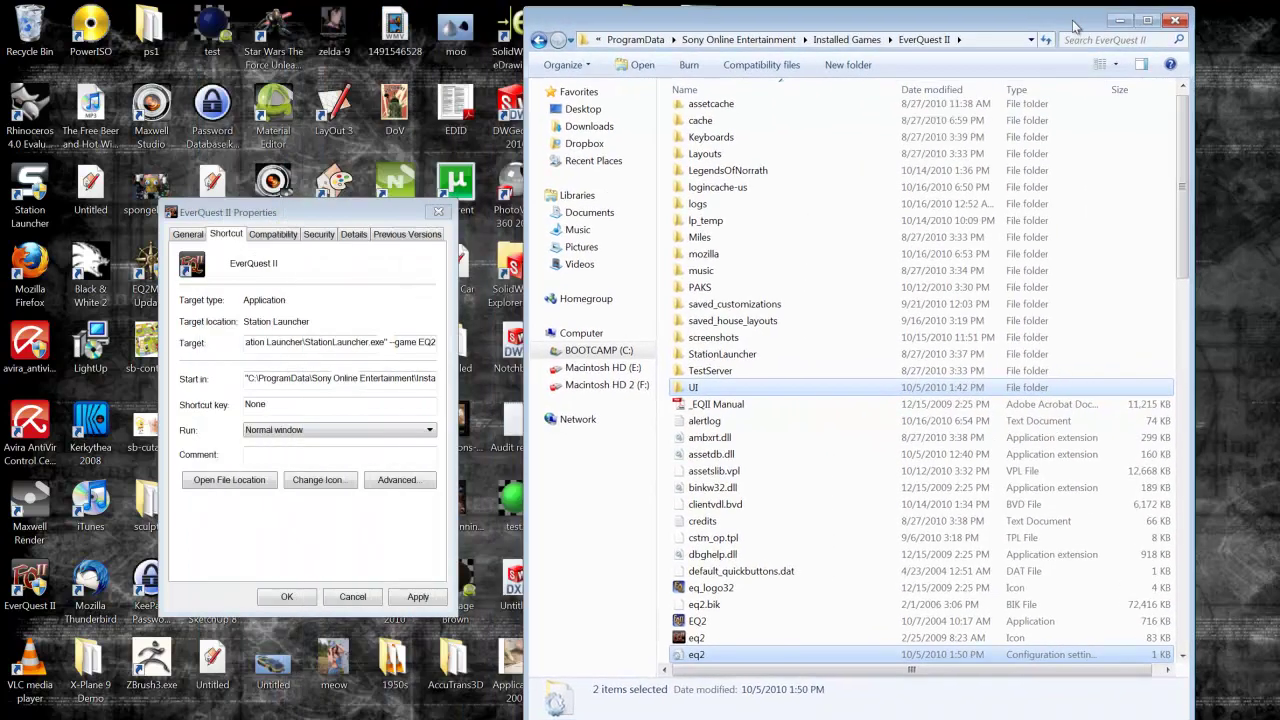